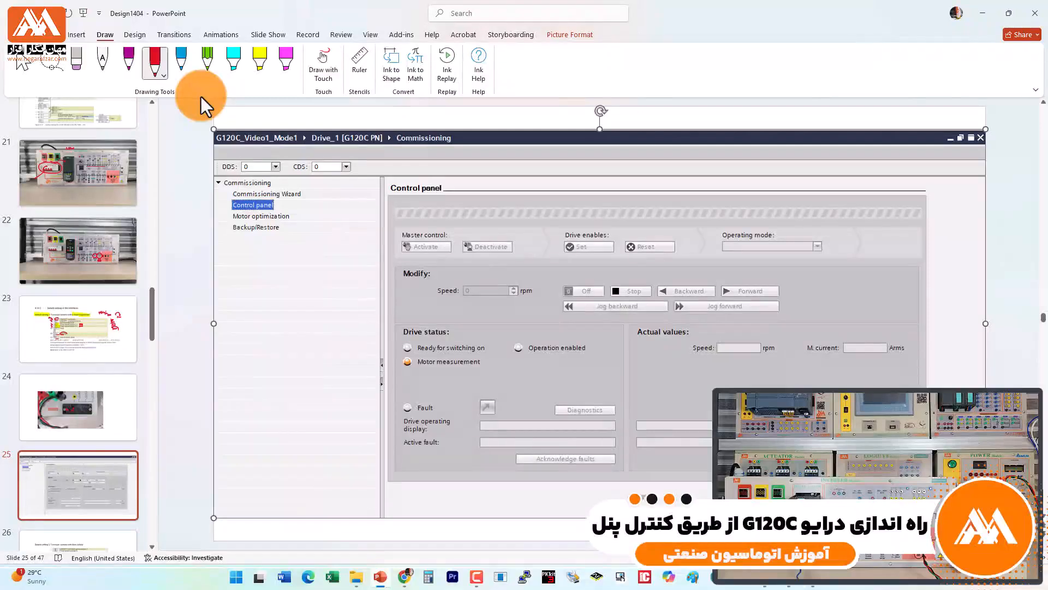
Step: Circle the Control panel heading in the slide's screenshot with the red pen
mouse_move(450, 195)
left_mouse_down()
mouse_move(419, 198)
mouse_move(384, 177)
mouse_move(453, 182)
left_mouse_up()
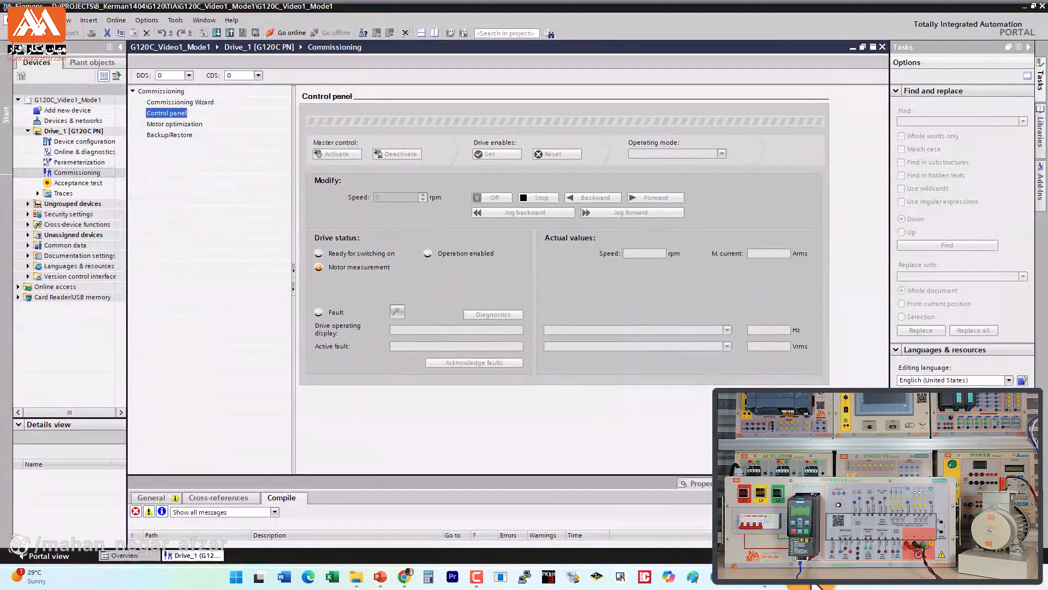
Step: Close the open G120C_Video1_Mode1 project in TIA Portal and switch to the Portal view
left_click(9, 20)
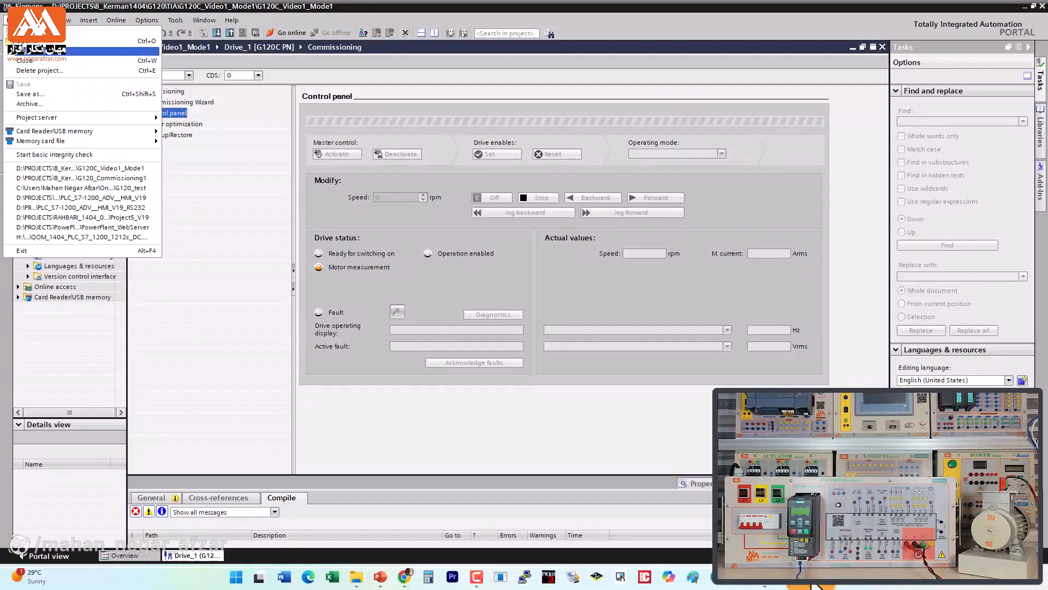
left_click(26, 61)
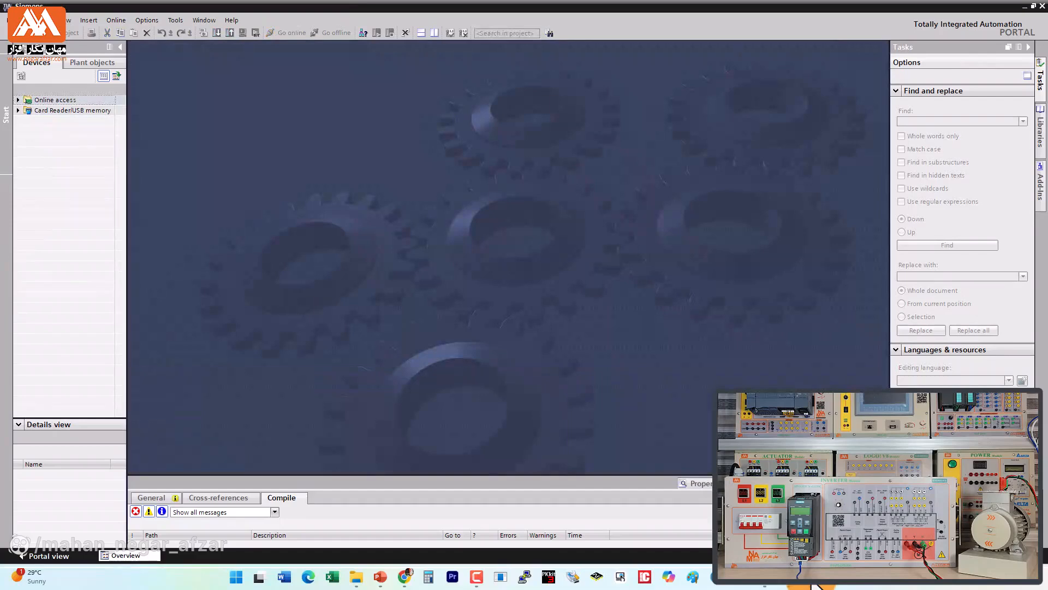
left_click(48, 556)
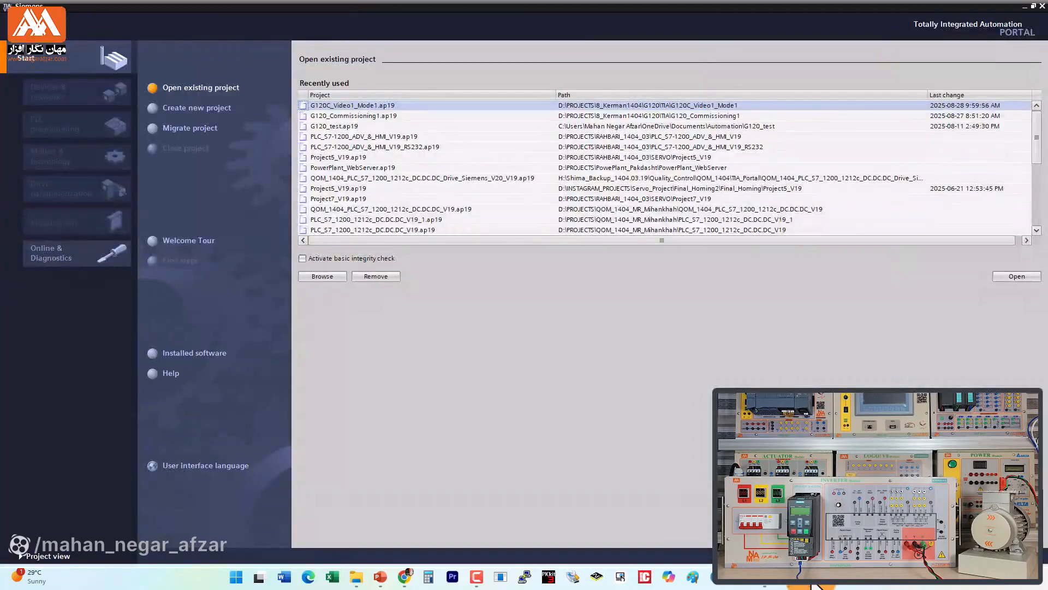
Step: Start a new project and name it G120c_Control_Panel
left_click(197, 107)
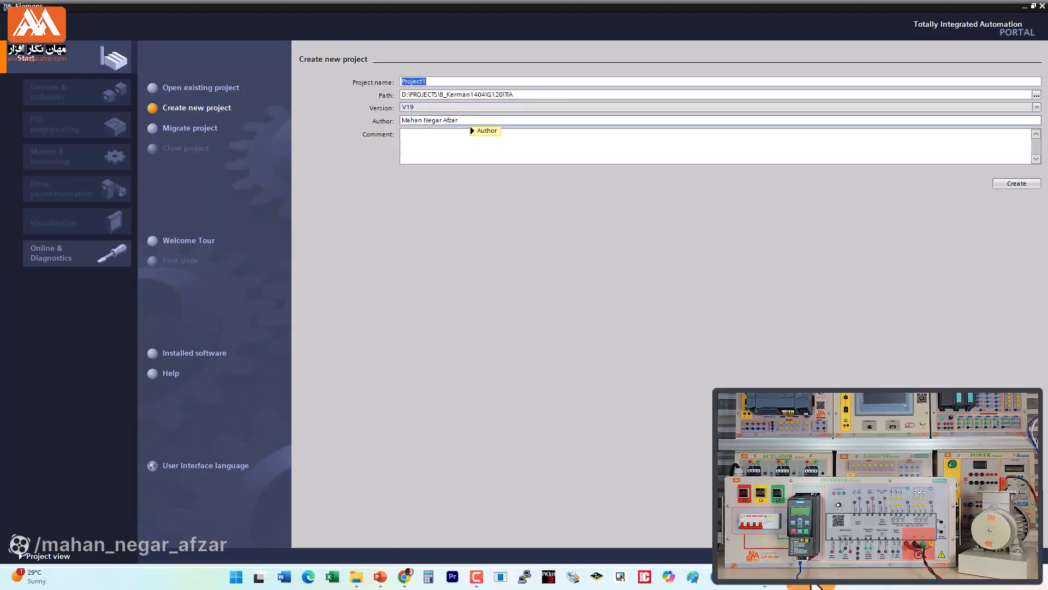
type("G120c_Control_Panel")
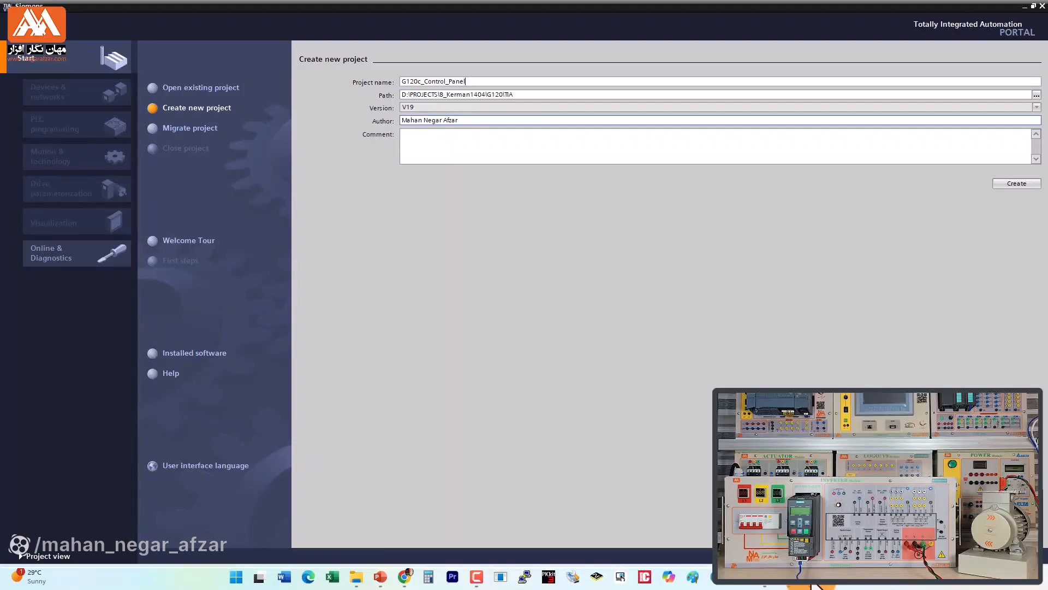
Step: Enter the project comment "Here we control the drive from Control Panel Commissioning" and create the project
left_click(404, 134)
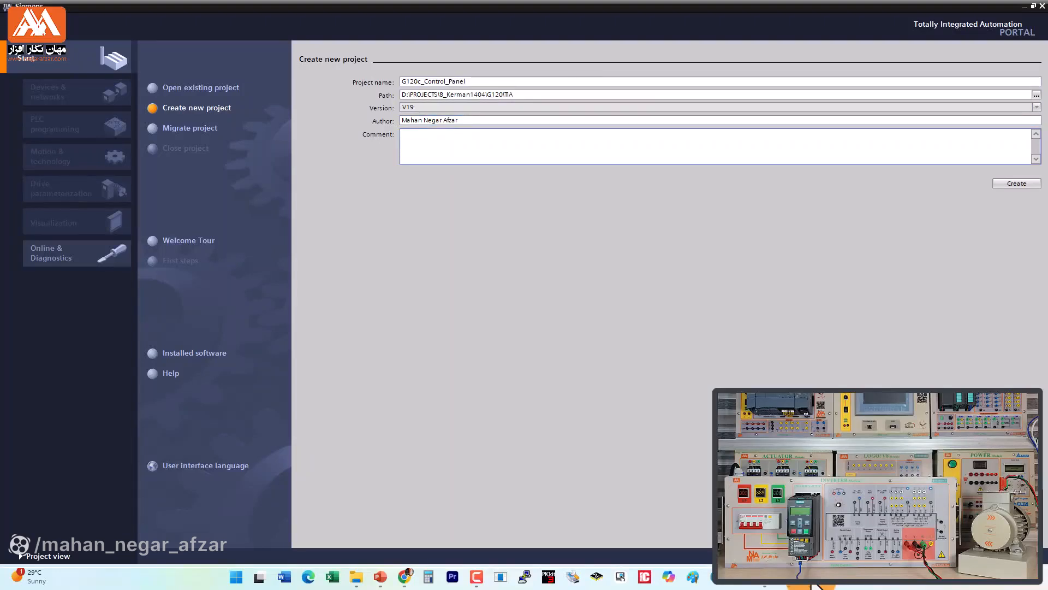
type("Here we control the drive from Control Panel Co")
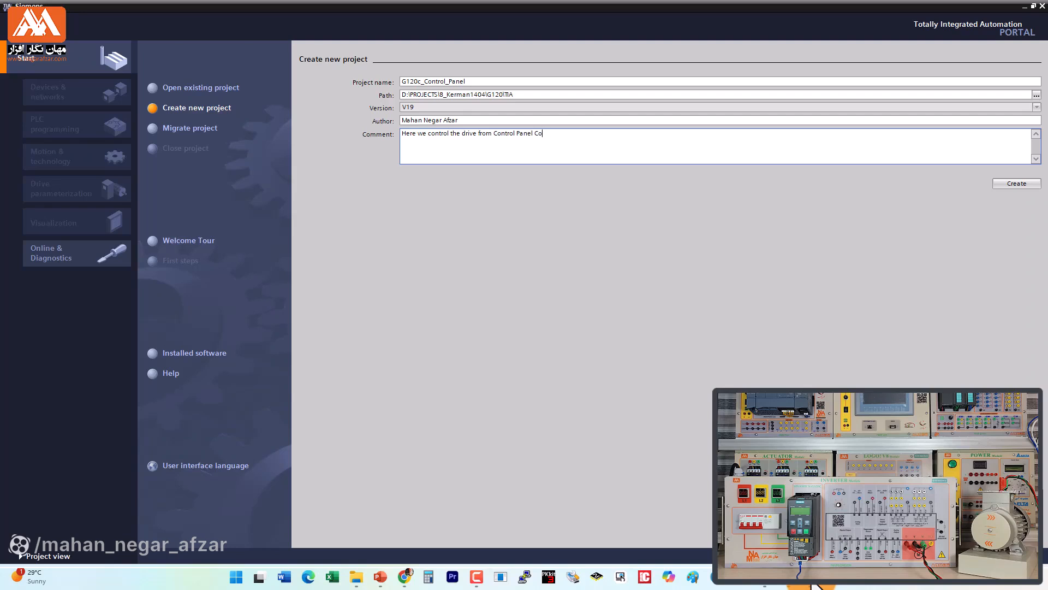
type("mmissioning")
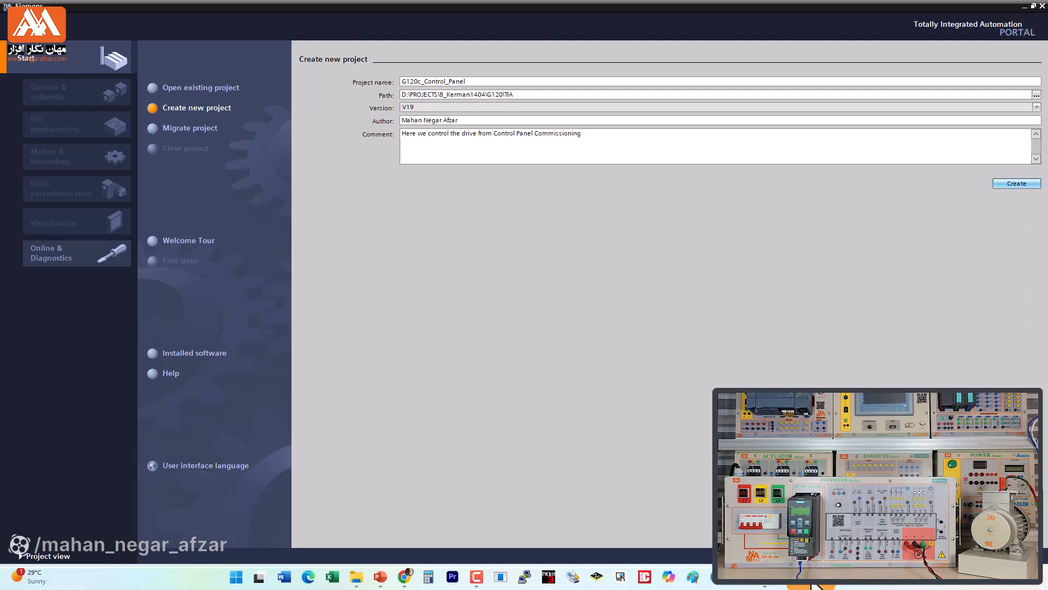
left_click(1016, 183)
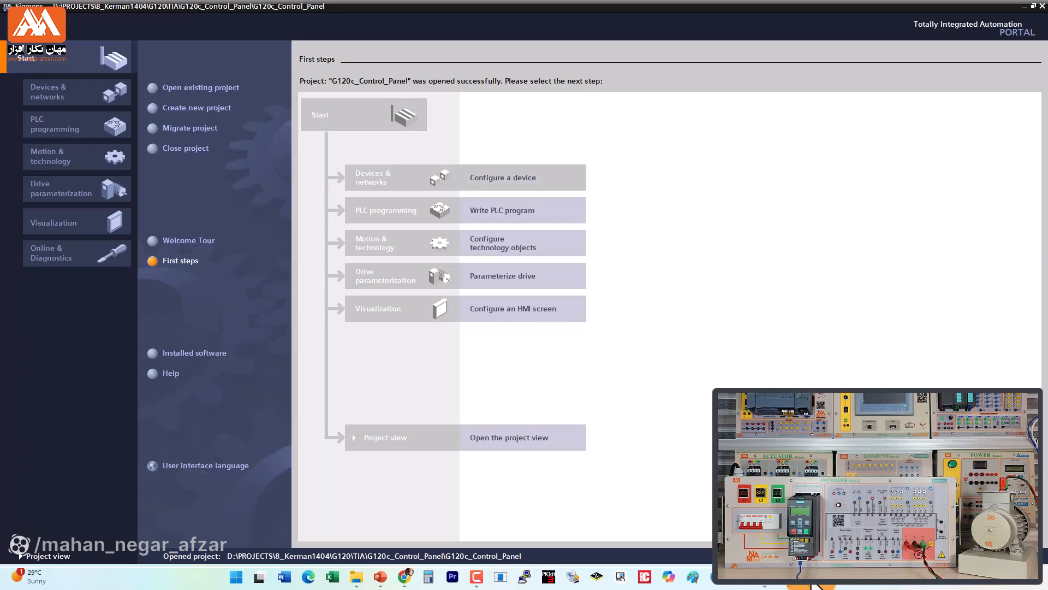
Step: Start adding a drive device and select the SINAMICS G120C, 3AC 380-480V, PN, FSAA, IP20, 1.1 kW UF unit (6SL3210-1KE13-2UF2)
left_click(503, 177)
left_click(191, 107)
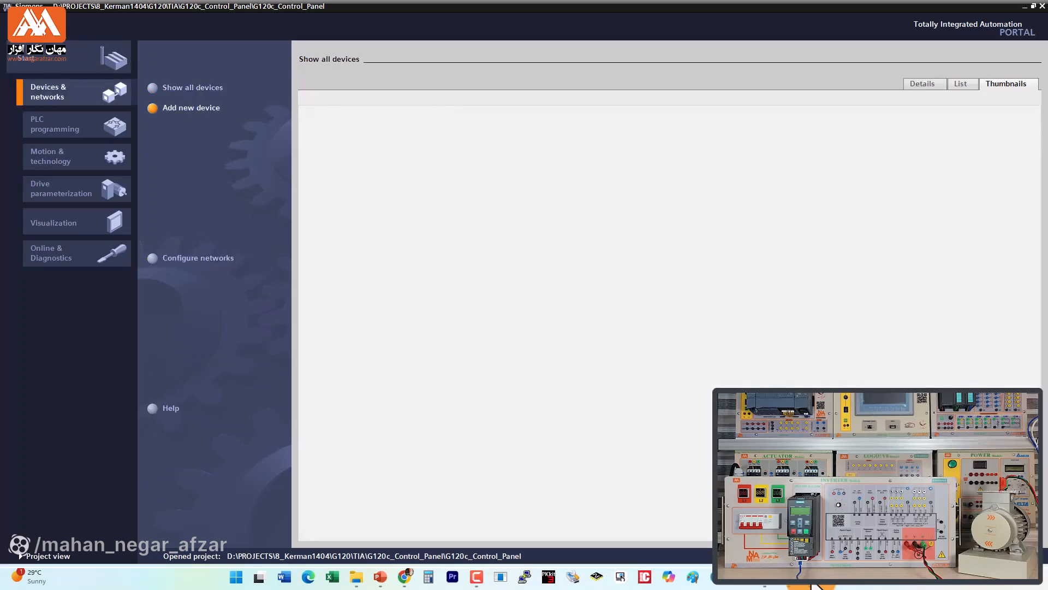
left_click(332, 324)
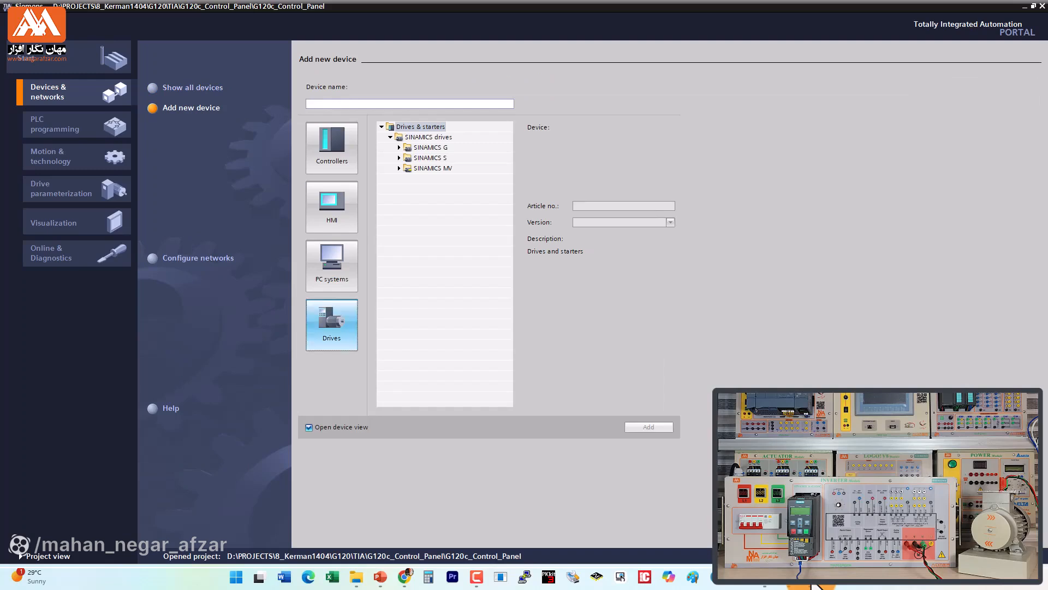
left_click(399, 147)
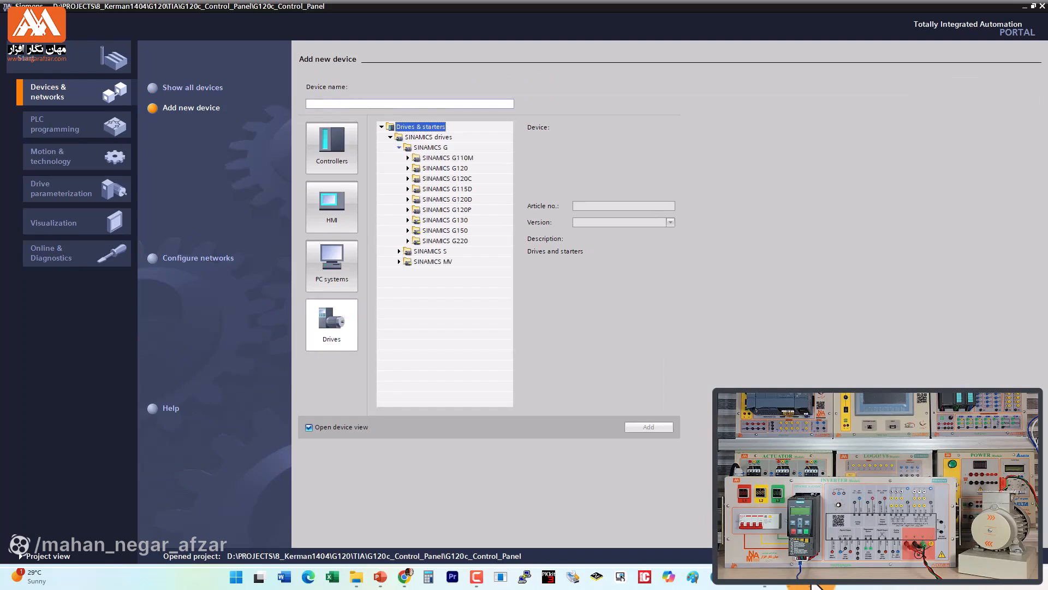
left_click(408, 179)
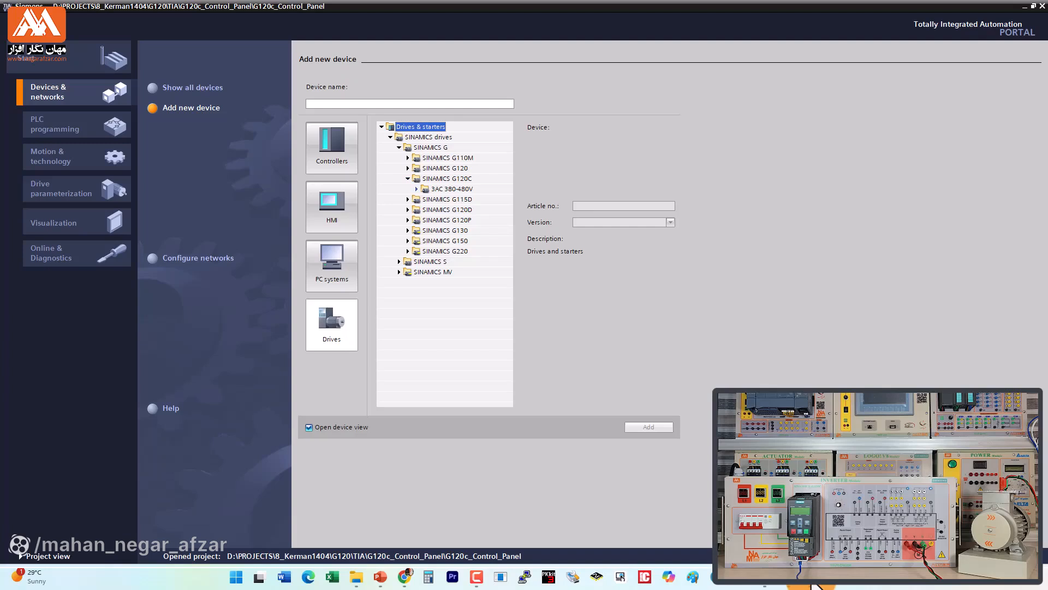
left_click(417, 189)
left_click(425, 220)
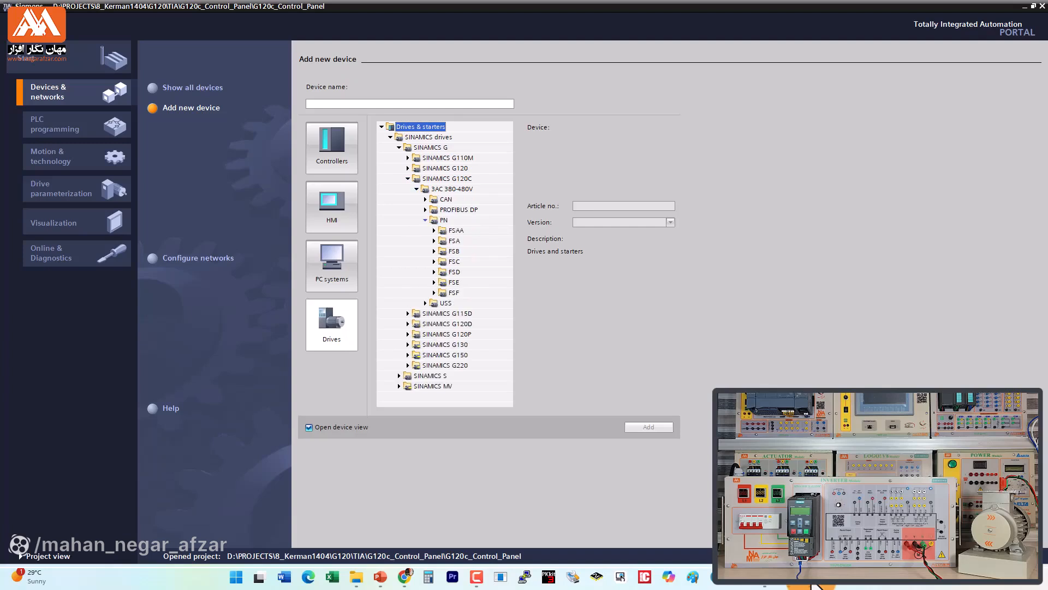
left_click(434, 231)
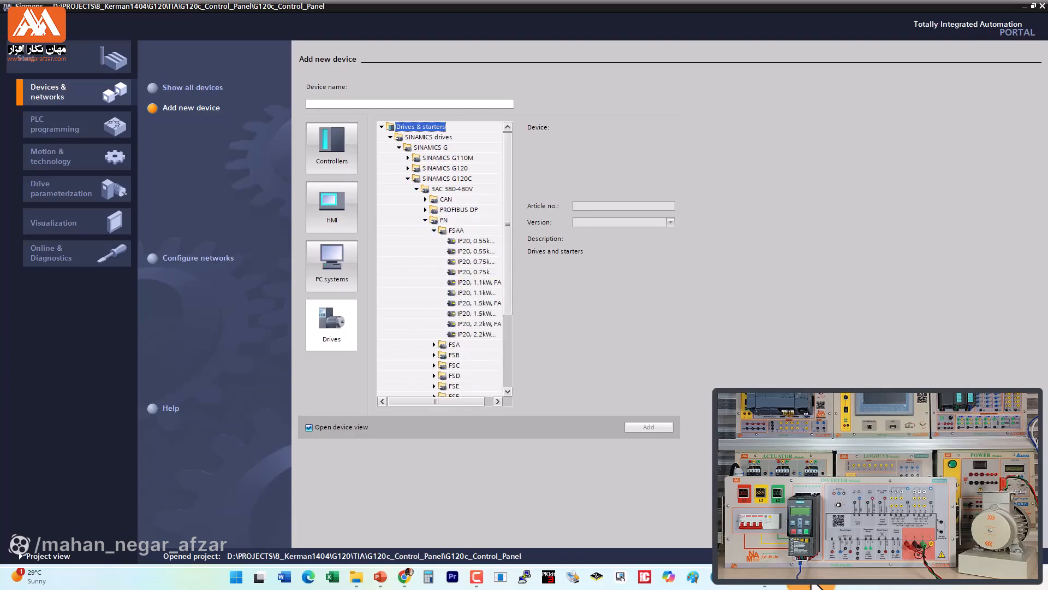
left_click(474, 293)
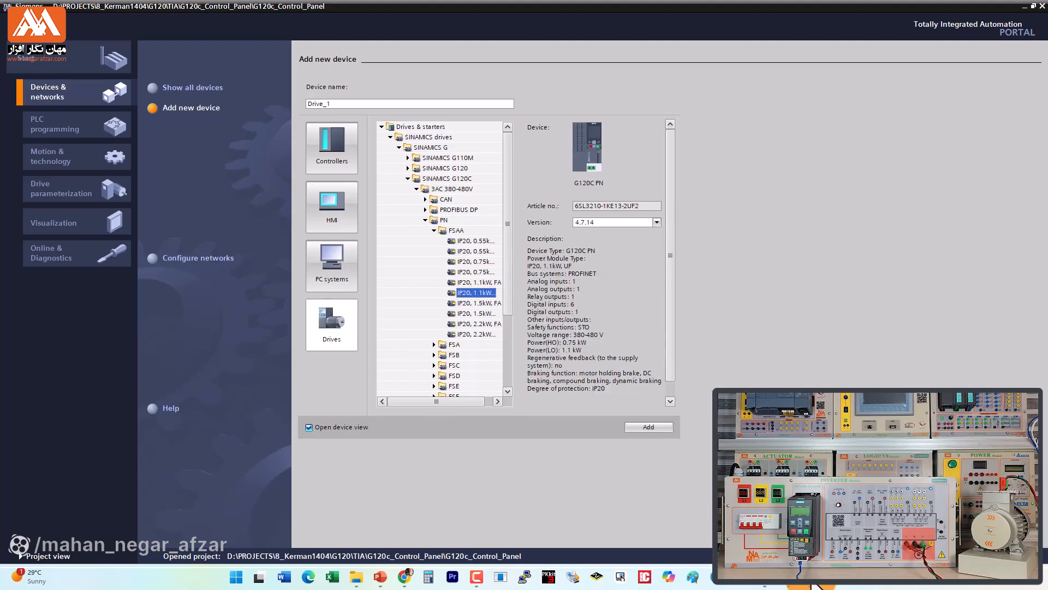
Step: Set the drive's firmware version to 4.7.13 and add it to the project
left_click(633, 223)
left_click(628, 262)
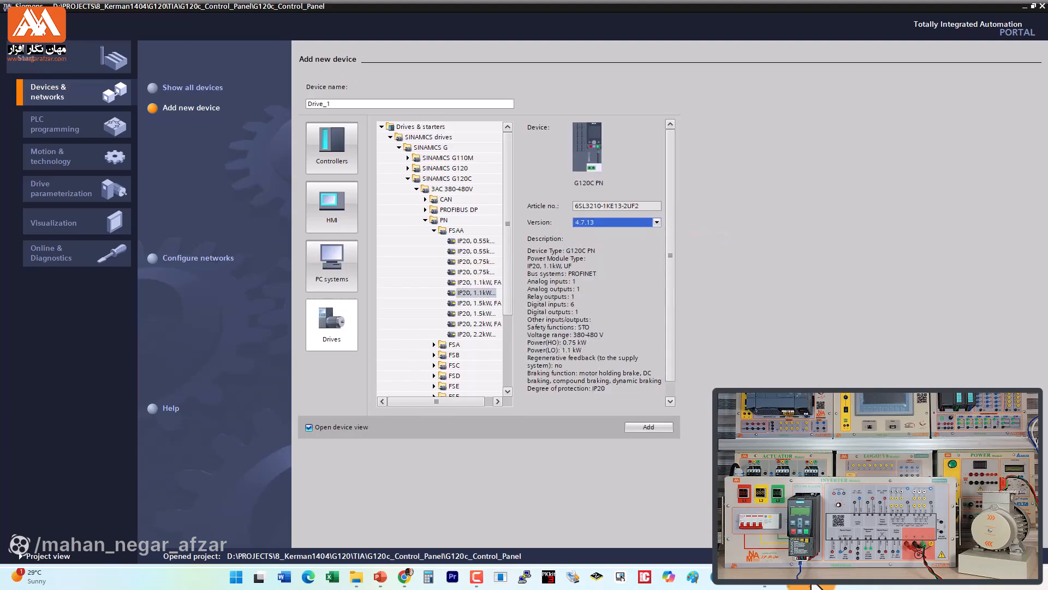
left_click(648, 426)
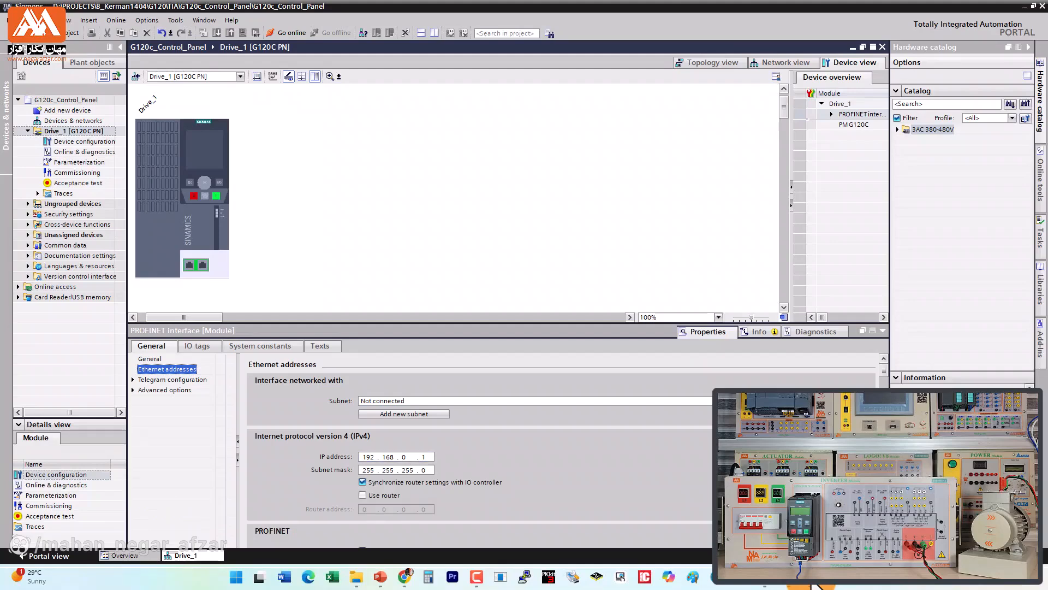
Step: Add a new subnet to the drive's PROFINET interface and set its IP address to 192.168.0.30
left_click(404, 414)
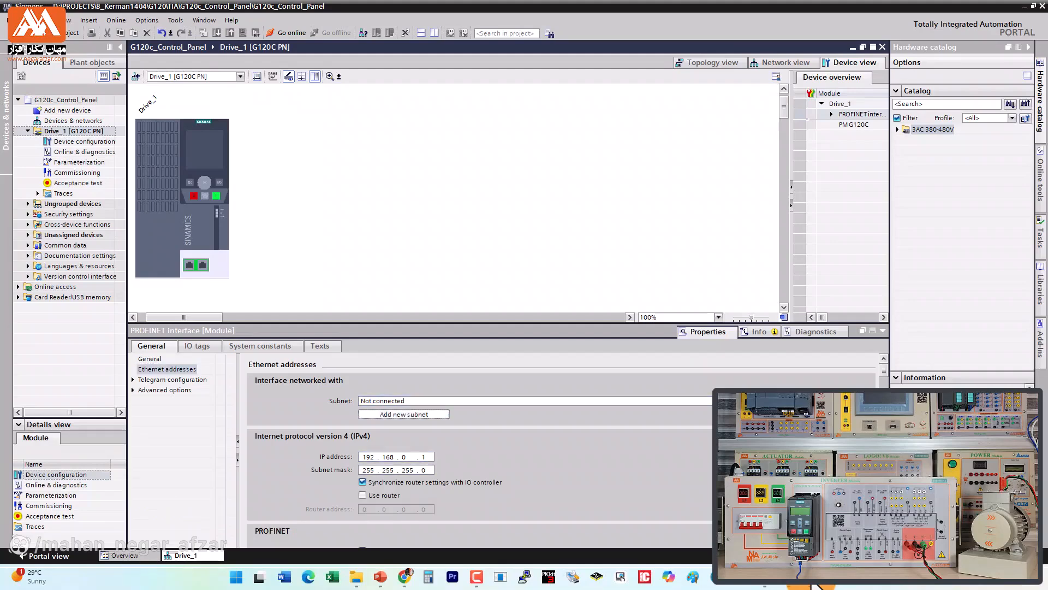
left_click_drag(425, 456, 419, 457)
type("30")
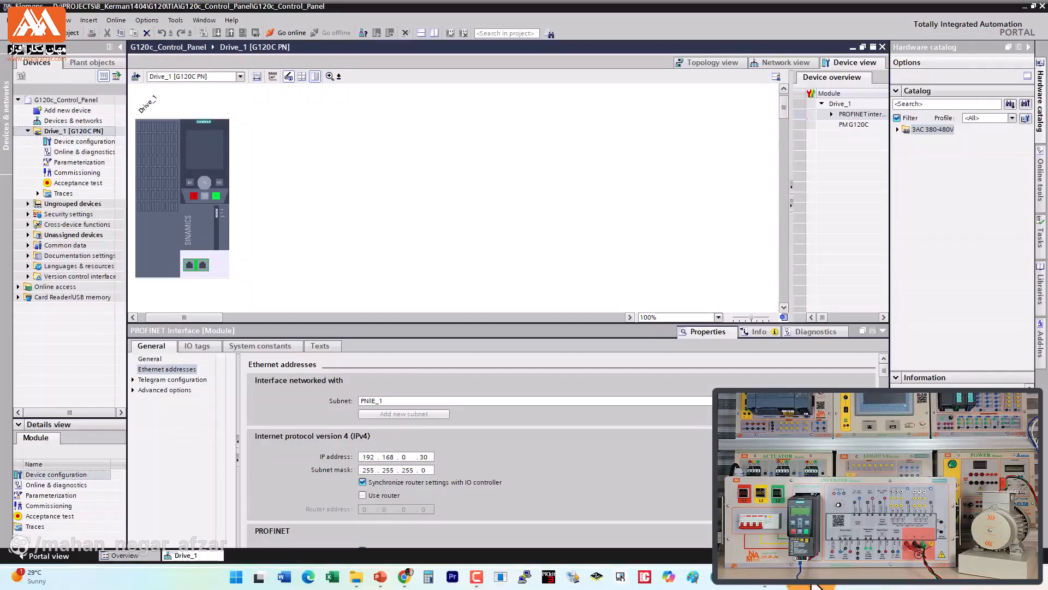
left_click(338, 218)
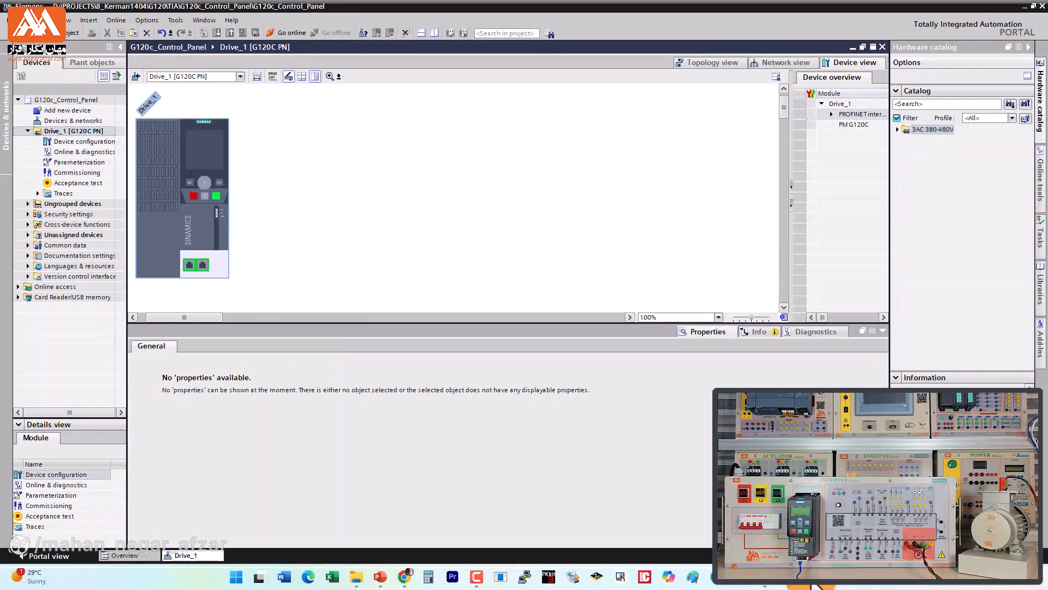
Step: Start the drive's Commissioning Wizard, keep Standard Drive Control, and choose the setpoint specification without a PLC, with the ramp function in the drive
double_click(77, 172)
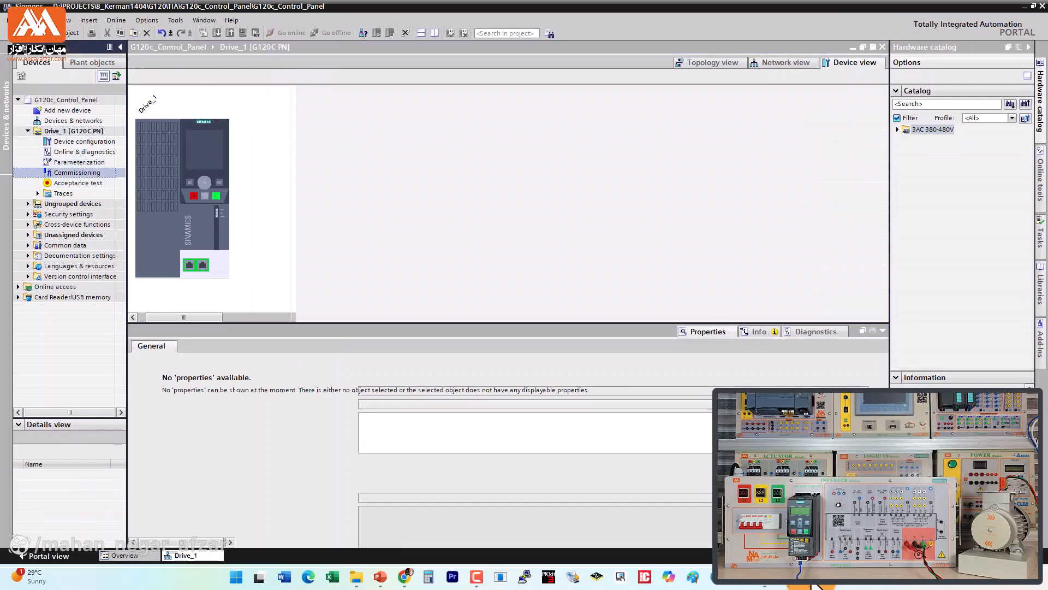
left_click(193, 104)
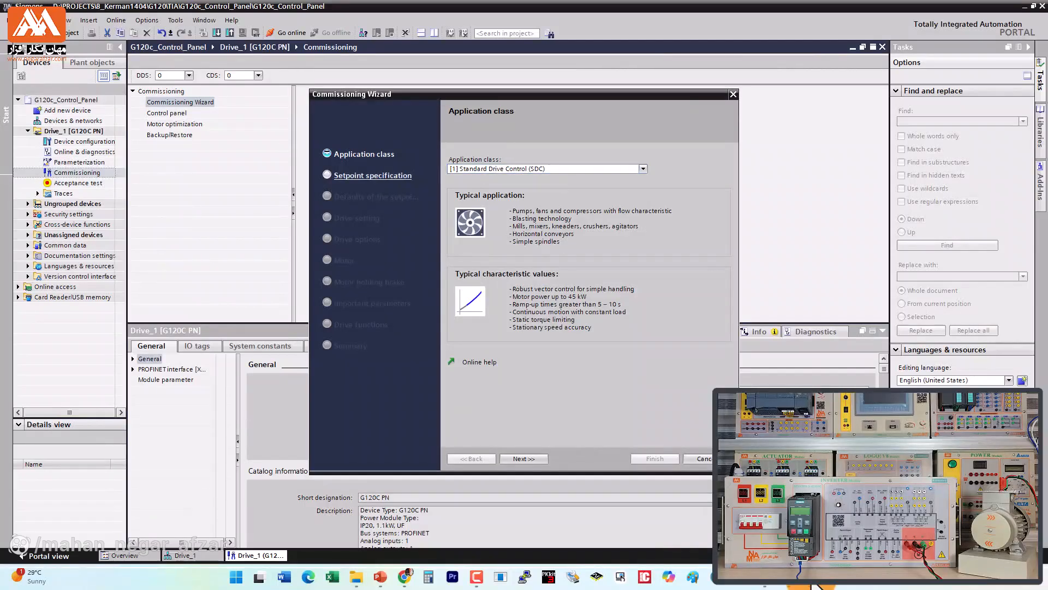
left_click(523, 458)
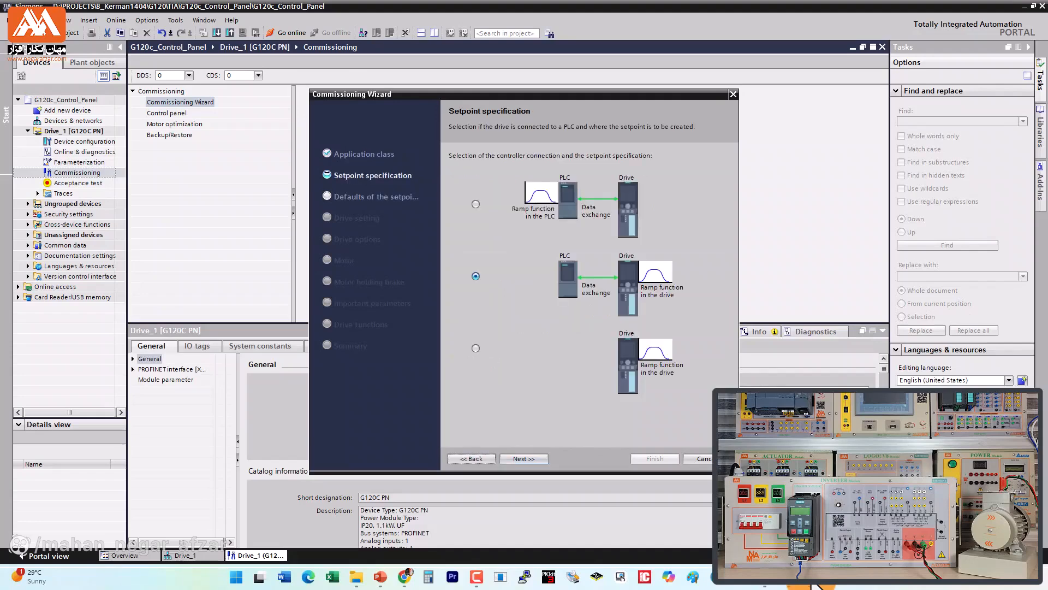
left_click(476, 348)
left_click(524, 458)
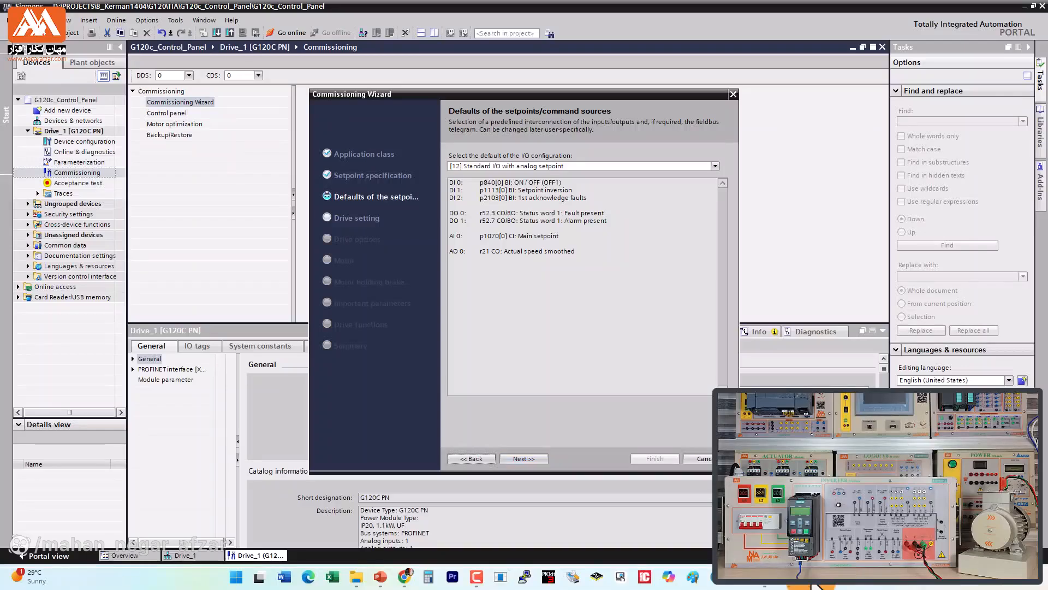
Step: Set the I/O configuration to [1] Conveyor technology with 2 fixed setpoints and accept the default drive setting and drive options
left_click(715, 166)
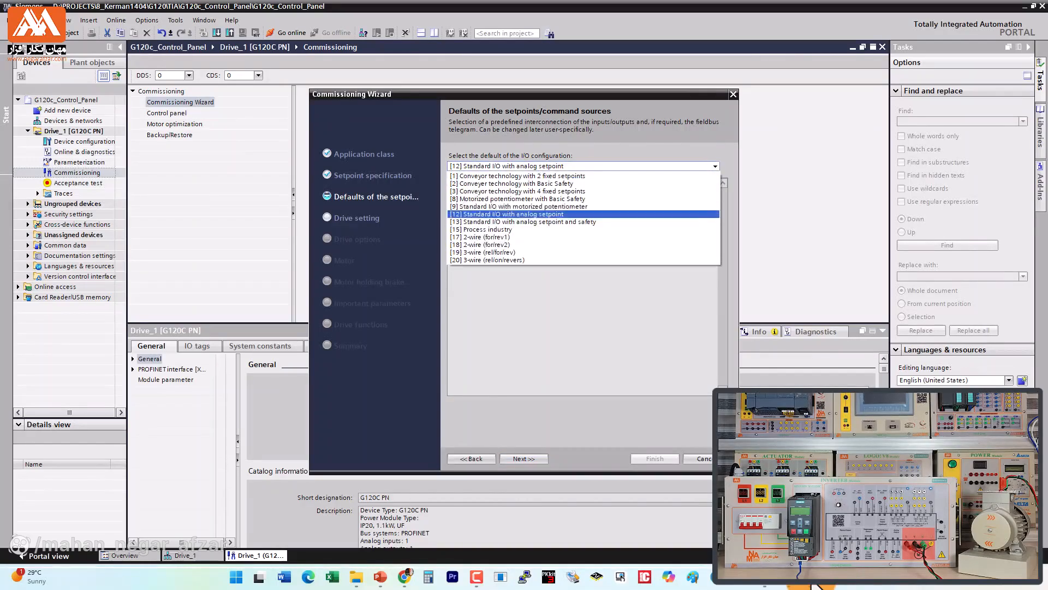
left_click(517, 176)
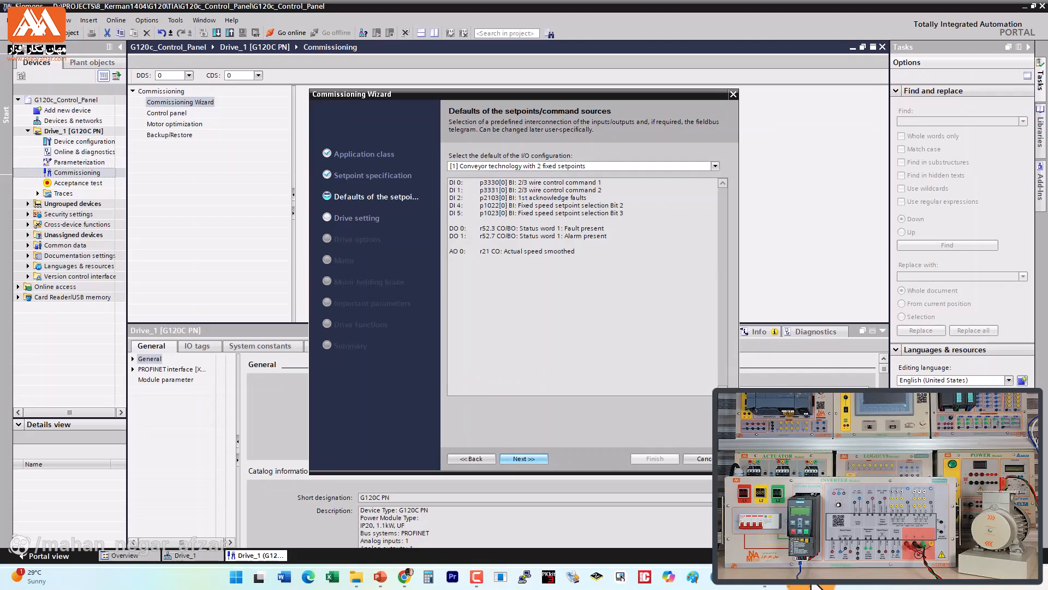
left_click(524, 459)
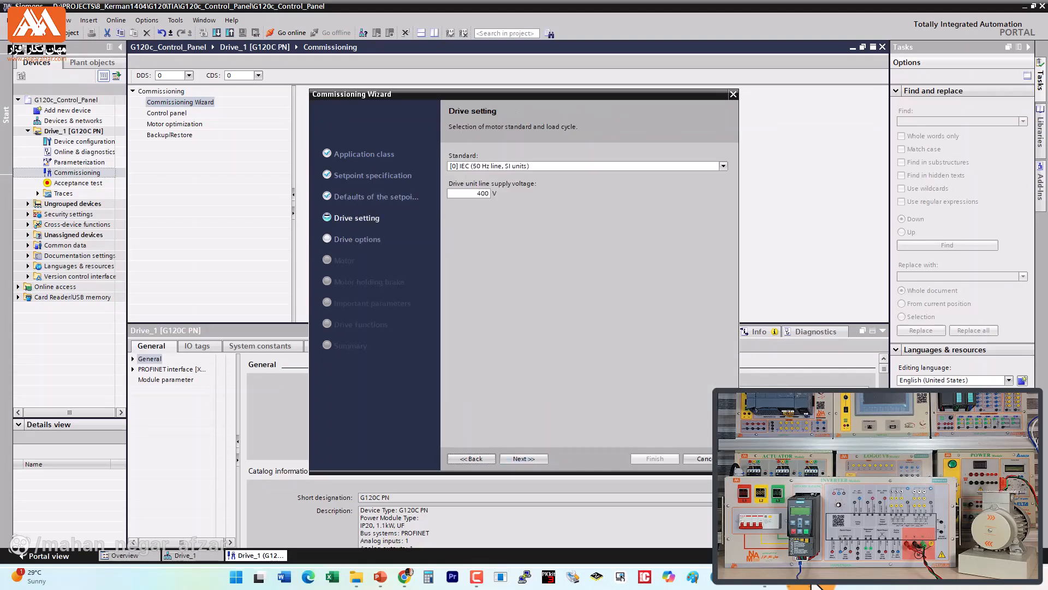
left_click(524, 458)
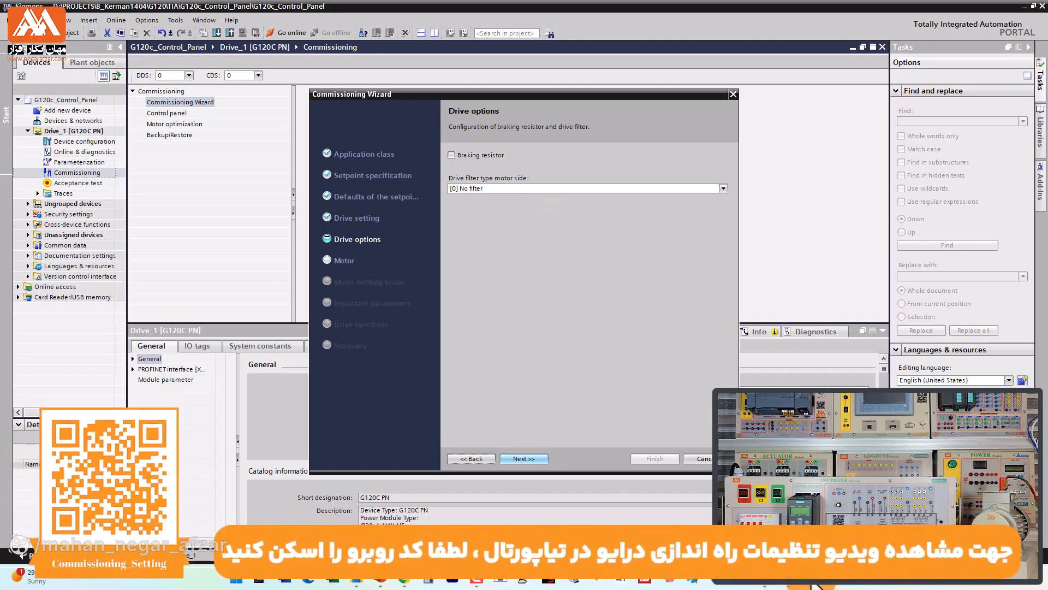
left_click(524, 458)
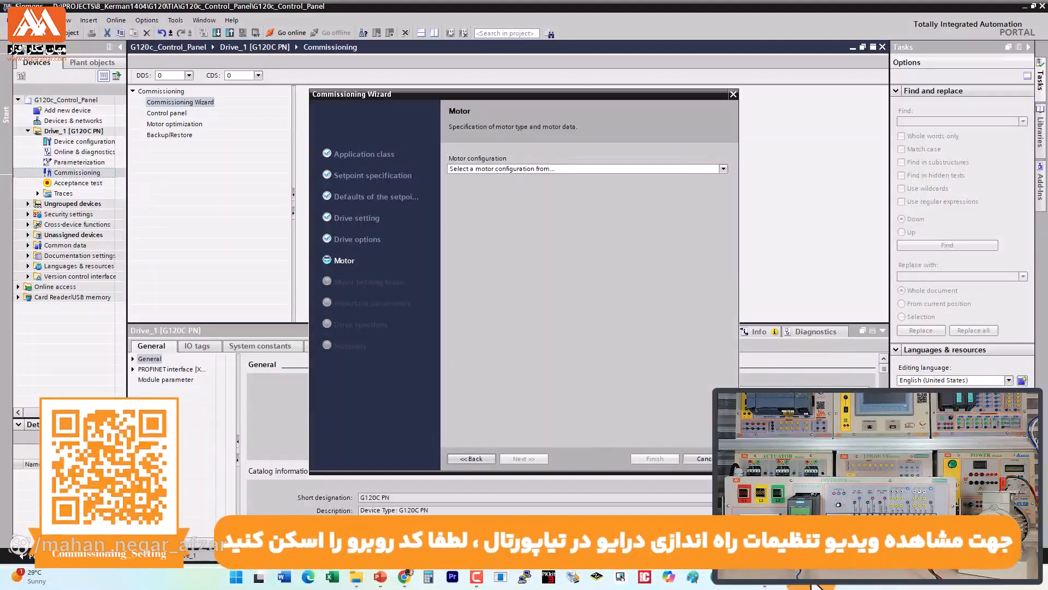
Step: Set the motor configuration to Enter motor data and the motor type to [1] Induction motor
left_click(723, 169)
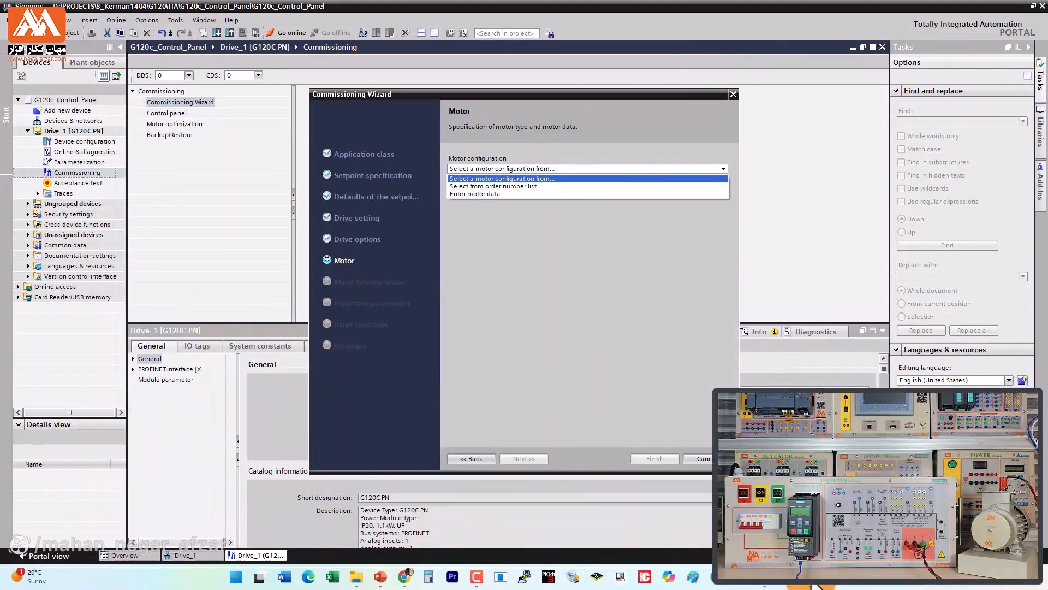
left_click(475, 194)
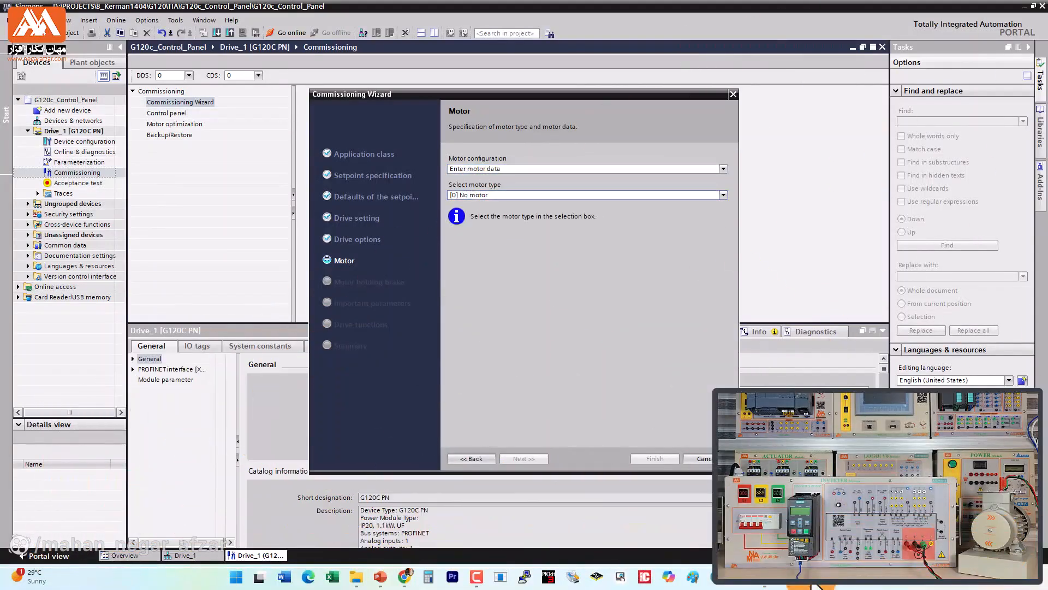
left_click(723, 195)
left_click(483, 212)
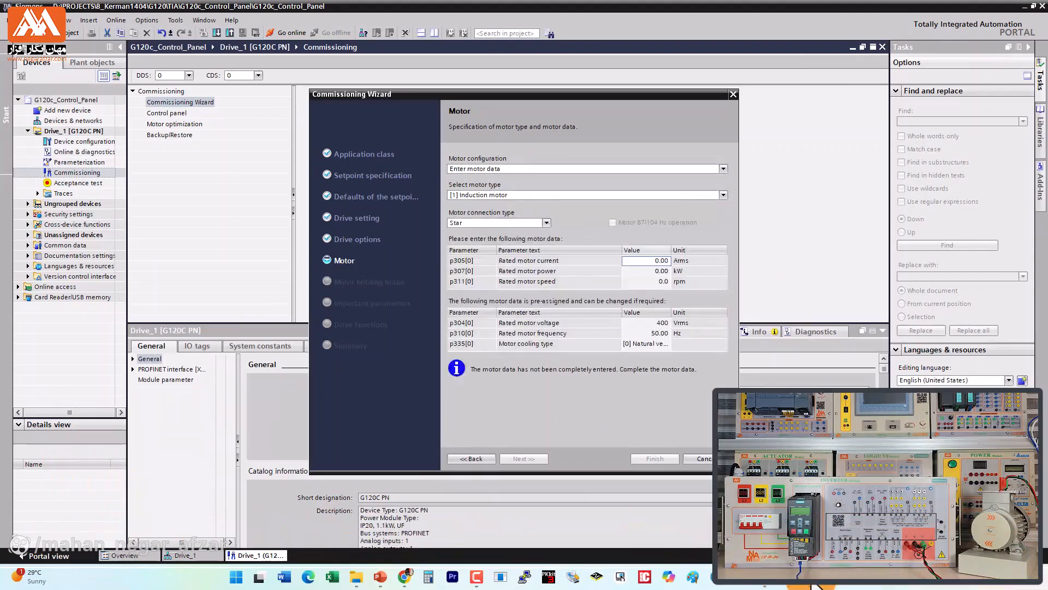
Step: Switch to PowerPoint, examine the rated data on the motor nameplate in slide 24, and return to TIA Portal
left_click(380, 576)
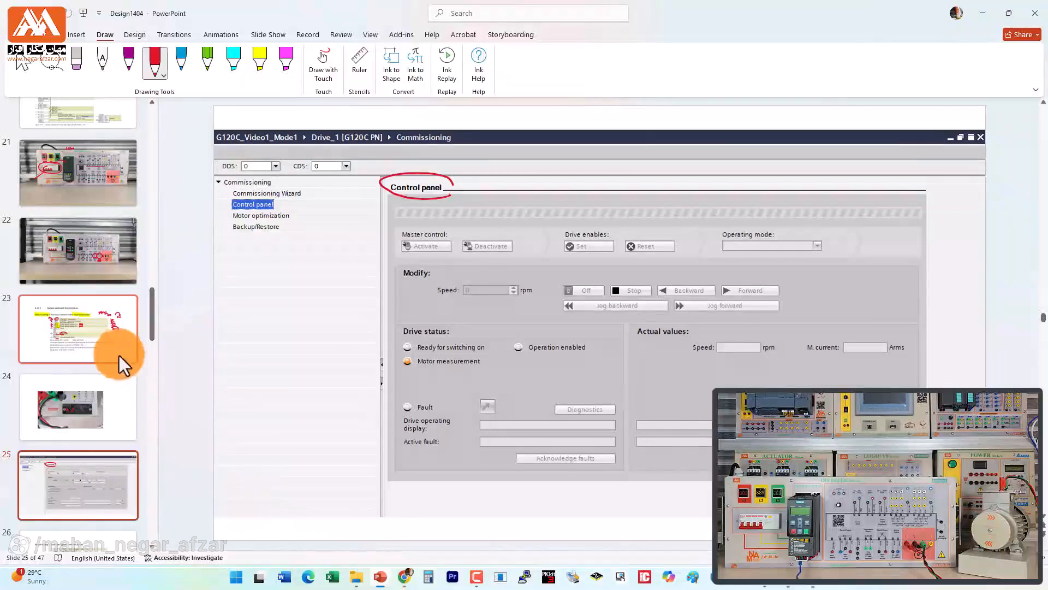
left_click(93, 402)
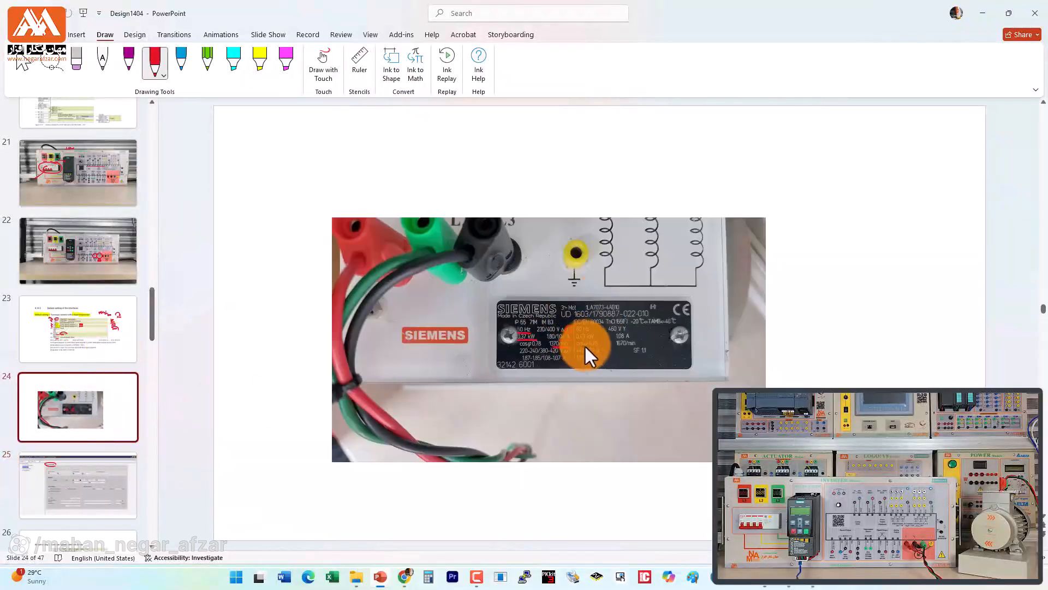
scroll(584, 345, "up", 4)
scroll(585, 345, "up", 3)
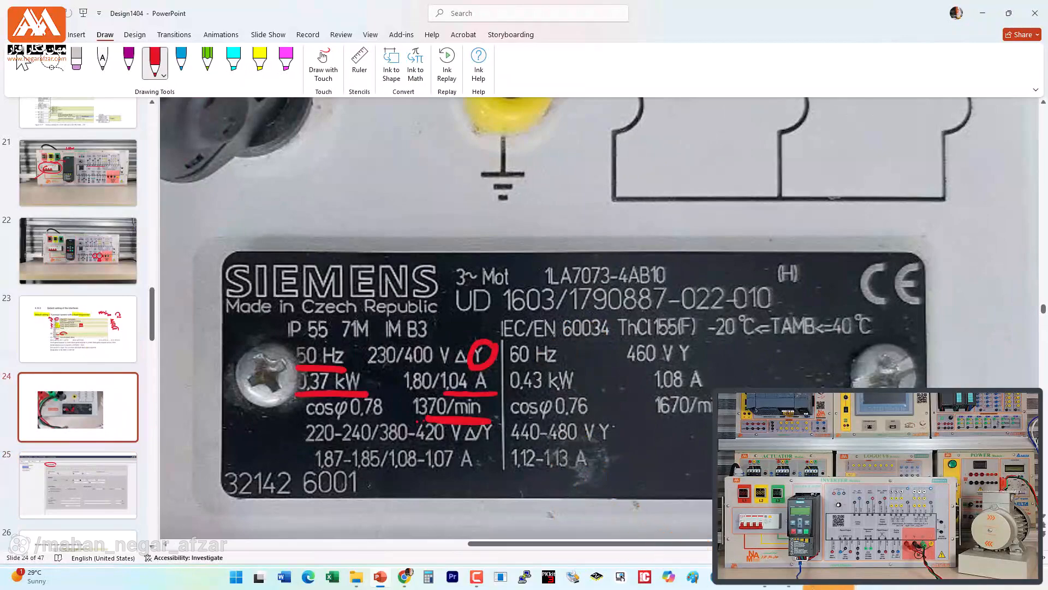
left_click(817, 585)
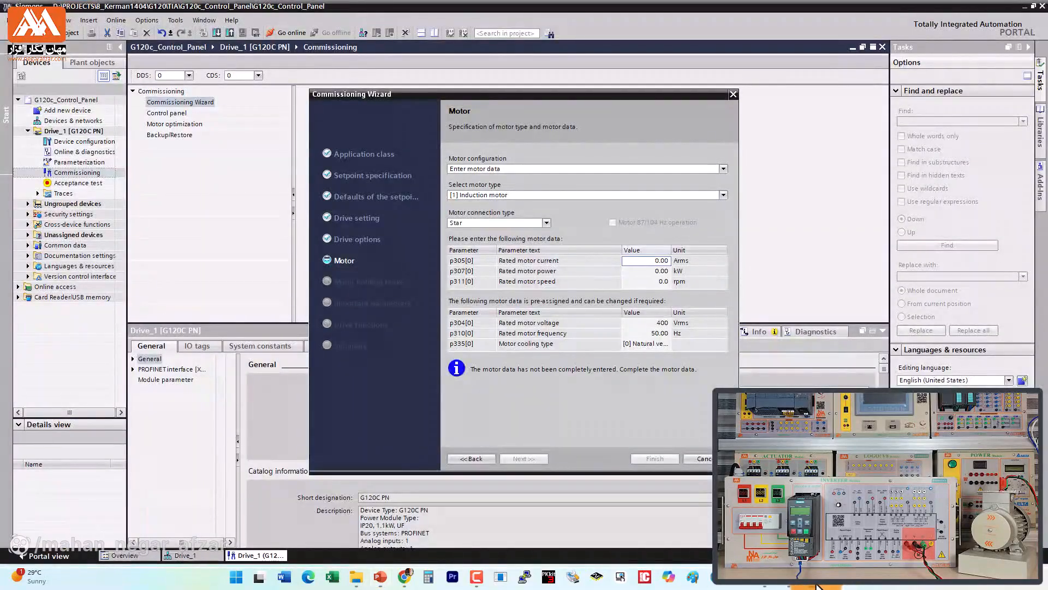
Step: Enter a rated motor current of 1.04 Arms, power of 0.37 kW and speed of 1370 rpm, and accept the motor data
type("1.04")
key("Return")
type("0.3")
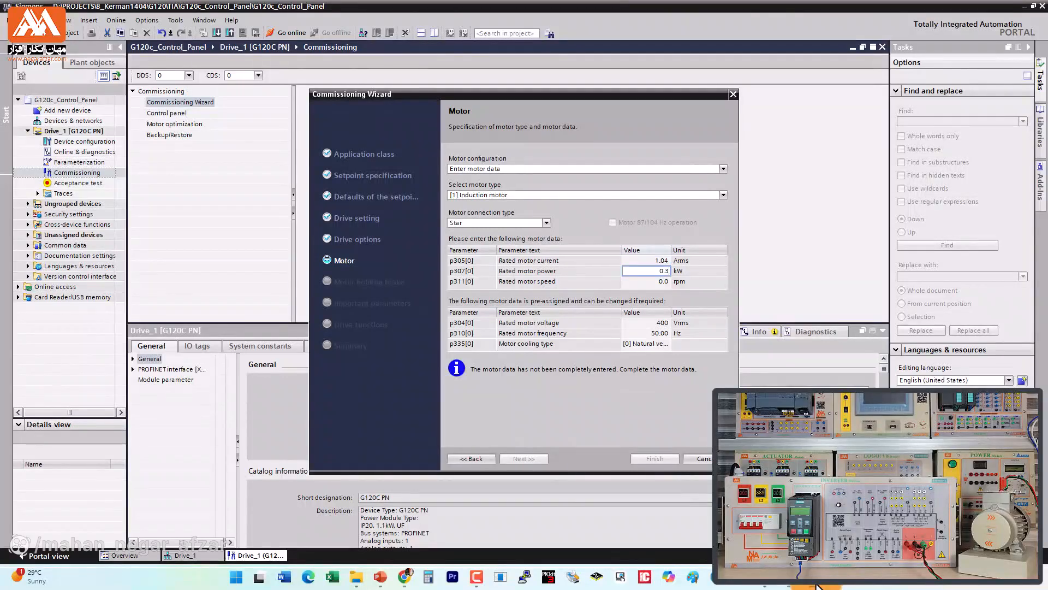
type("7")
key("Return")
type("1370")
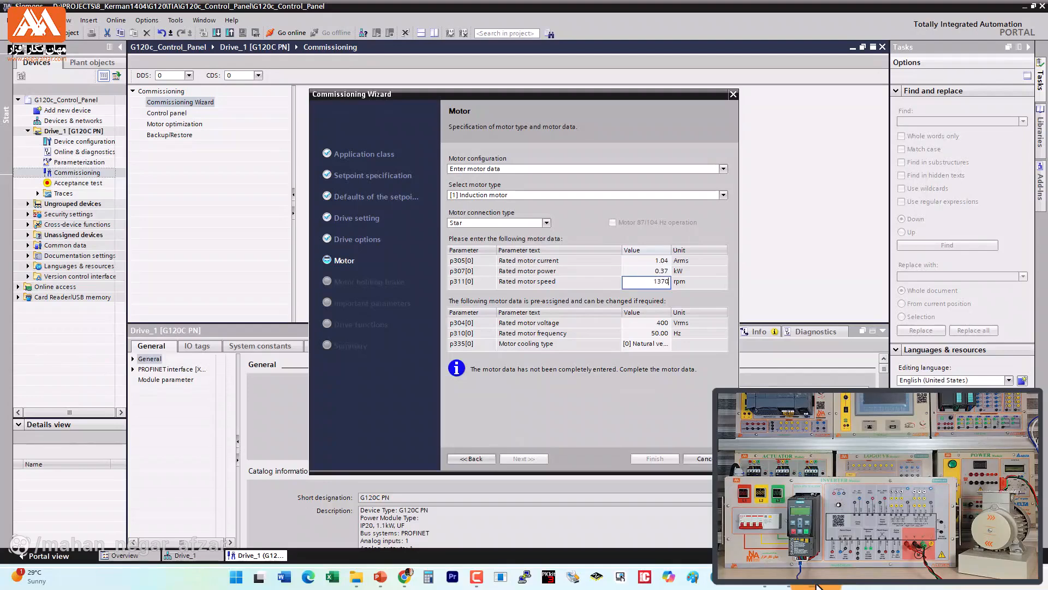
key("Return")
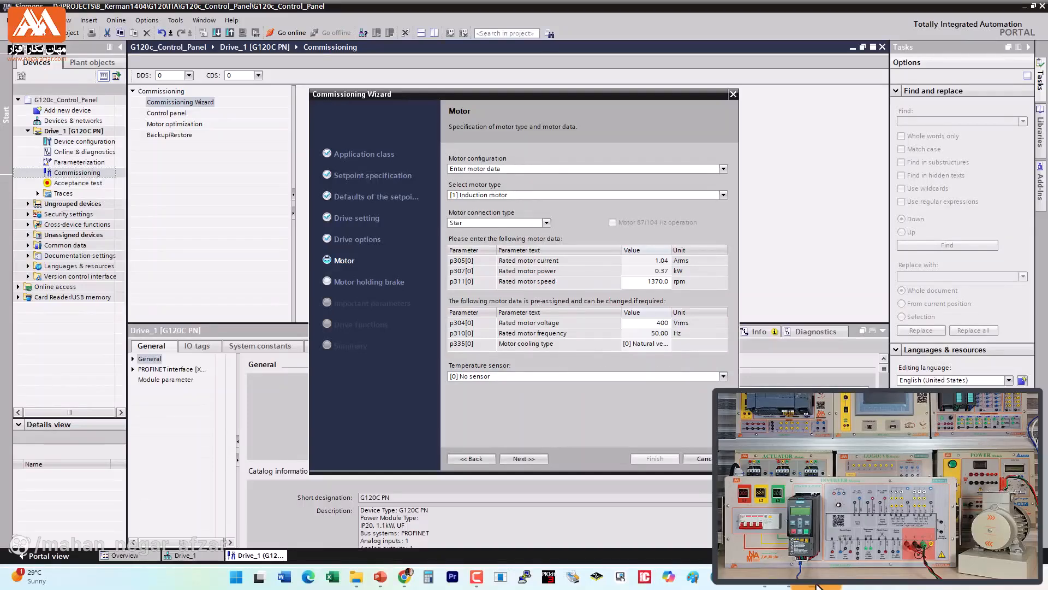
key("Return")
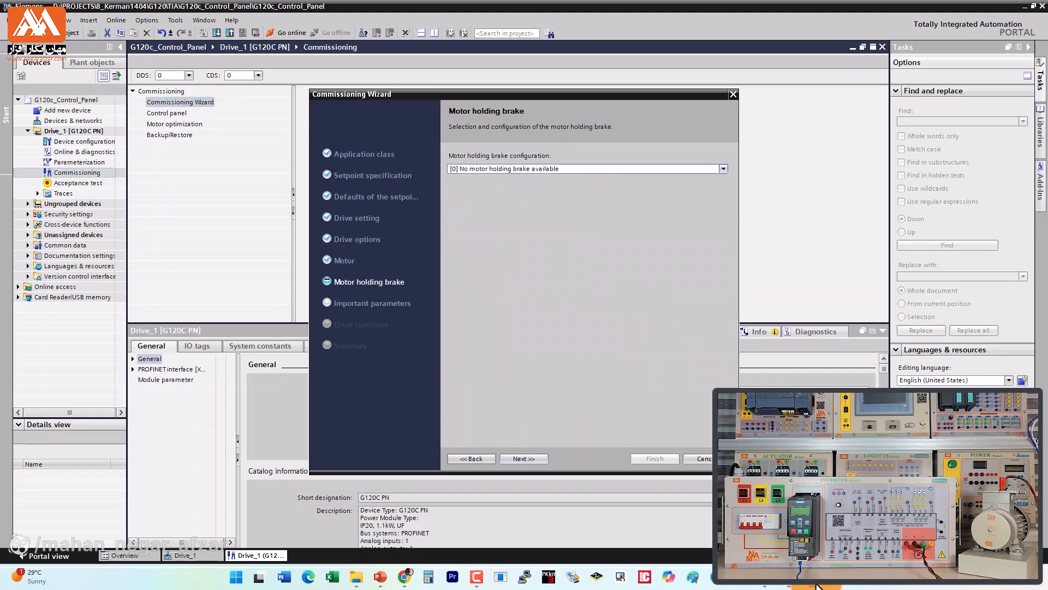
Step: Keep the option without a motor holding brake, and set the current limit to 1 Arms and the maximum speed to 1300 rpm
key("Return")
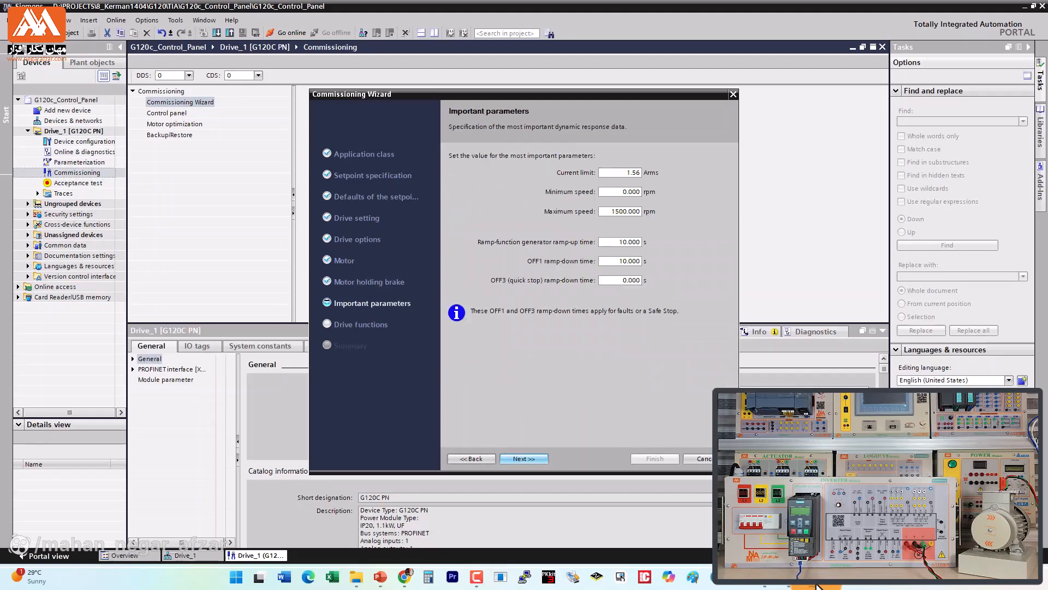
type("1")
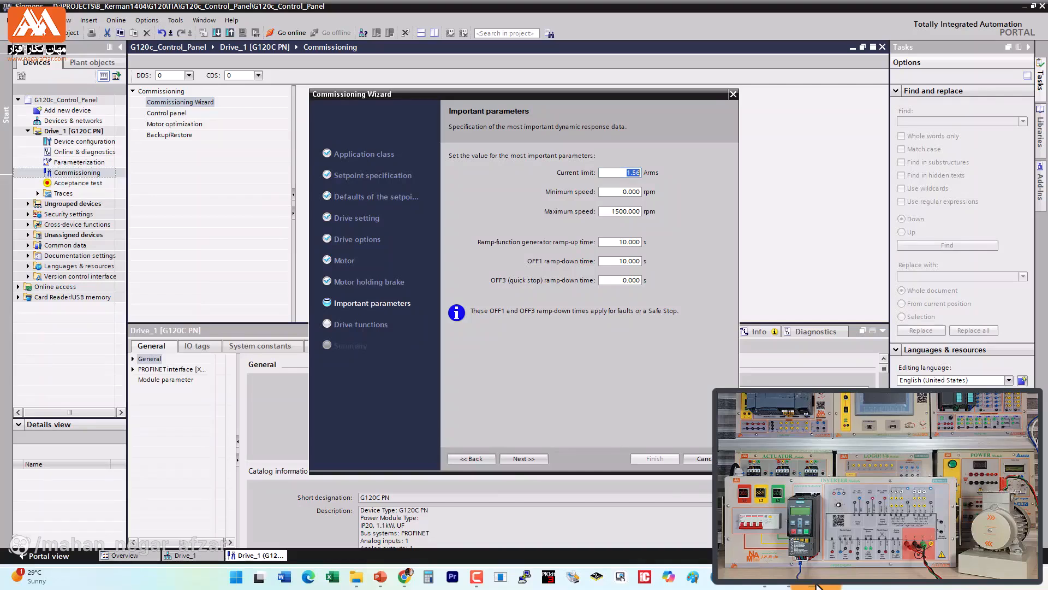
key("Tab")
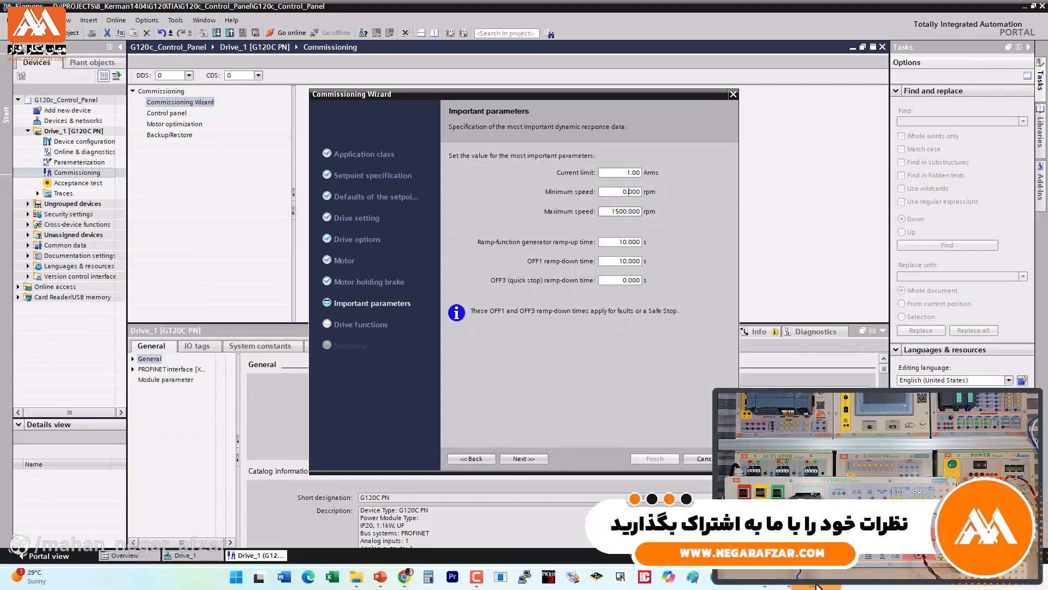
key("ctrl+a")
type("1300")
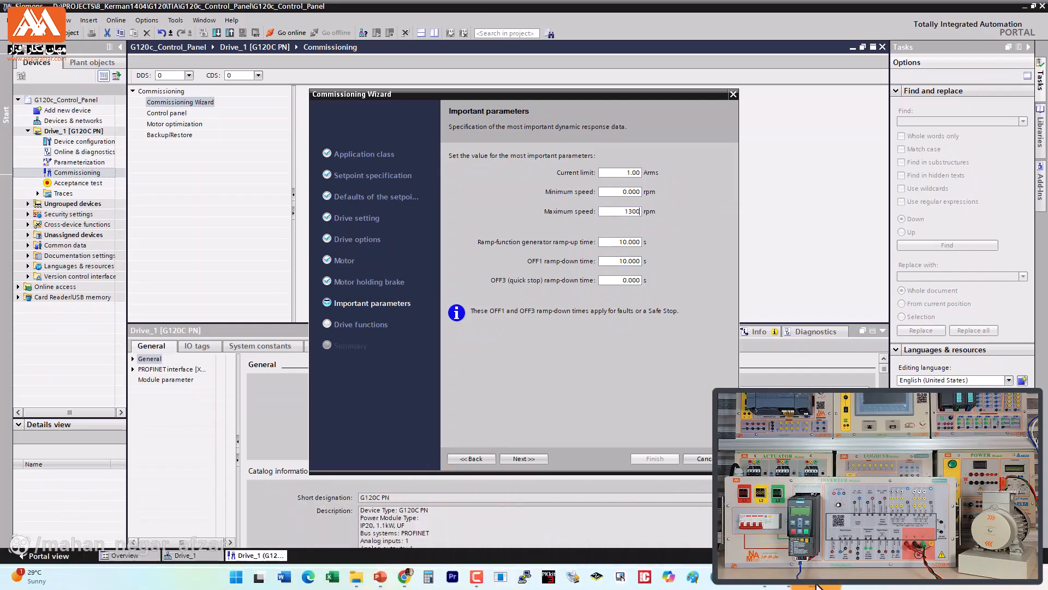
key("Return")
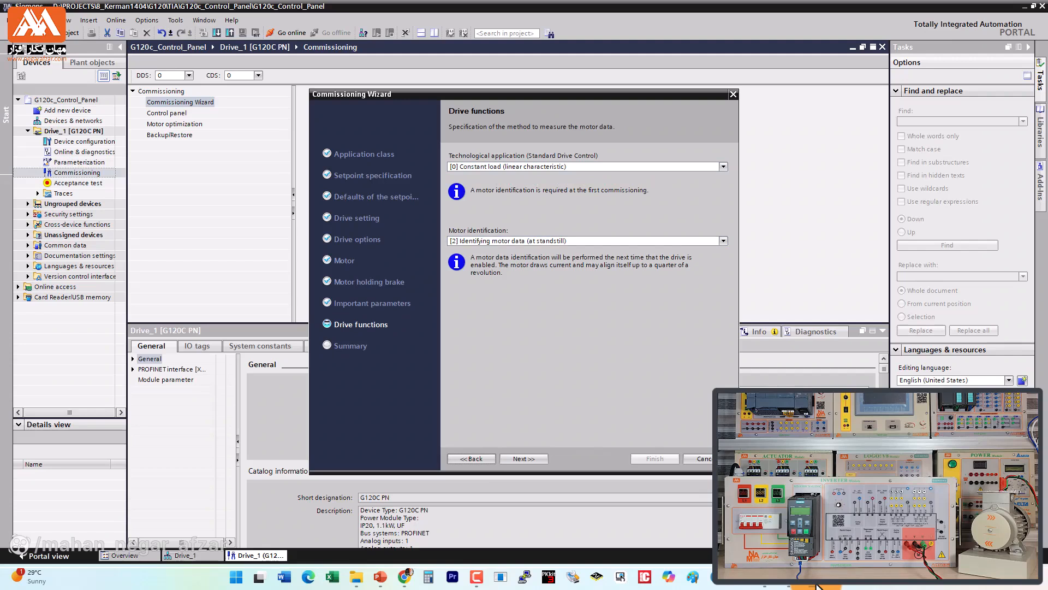
Step: Accept the default drive functions with motor identification at standstill and finish the Commissioning Wizard
key("Return")
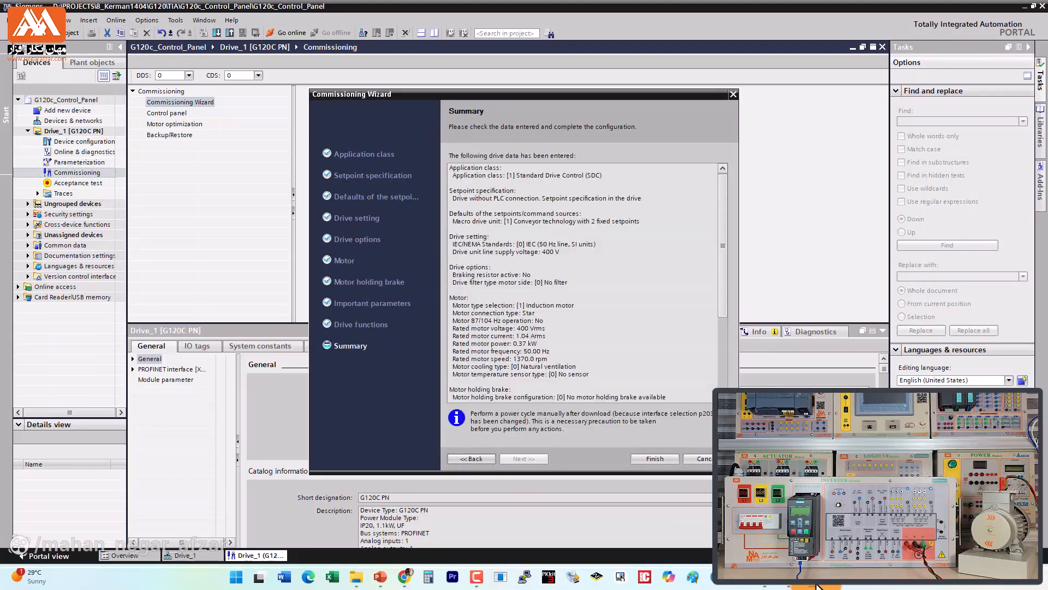
key("Tab")
key("Return")
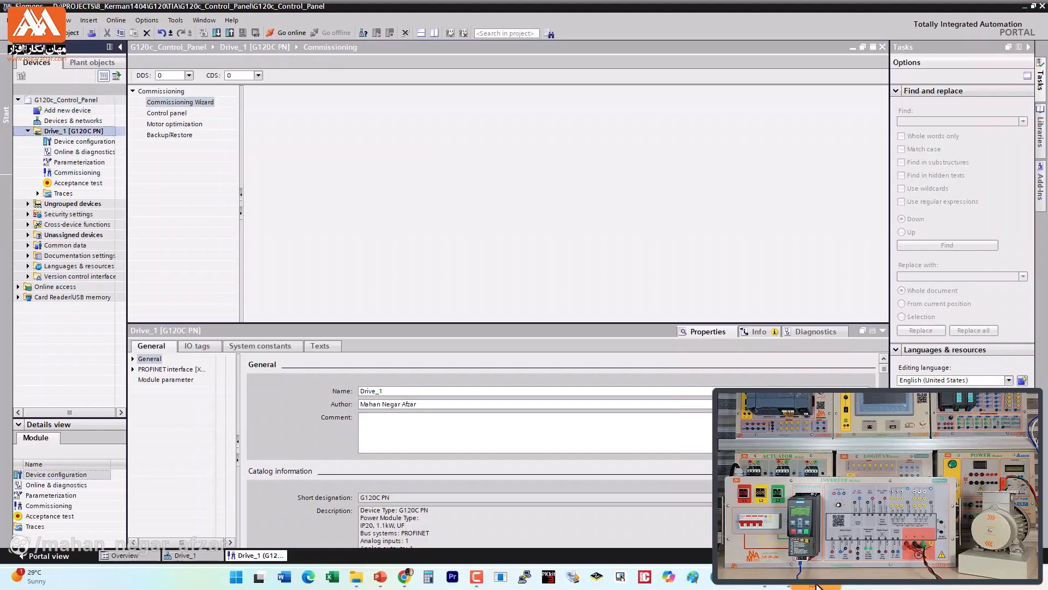
Step: Download the configuration to Drive_1 through subnet PN/IE_1, saving the parameterization in the EEPROM
left_click(217, 33)
left_click(703, 226)
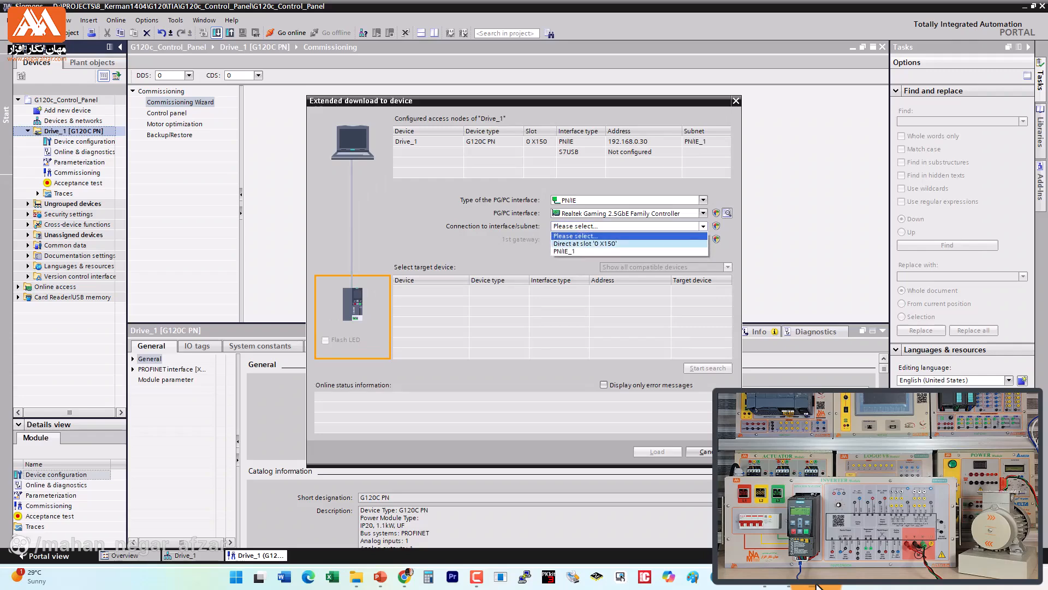
left_click(628, 251)
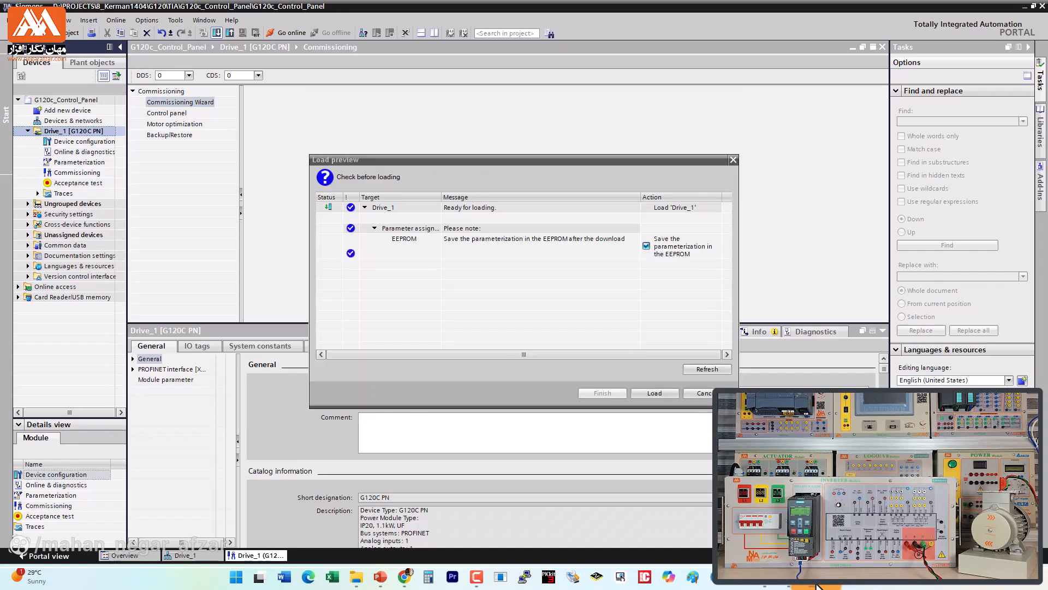
left_click(655, 393)
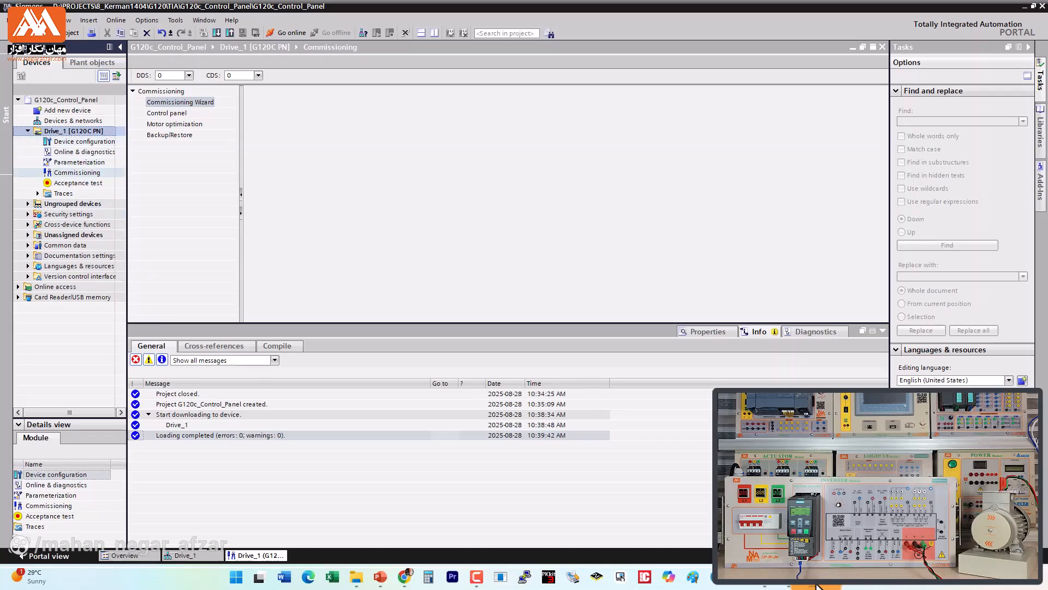
Step: Open the control panel in Drive_1's commissioning view and go online with the drive
left_click(77, 172)
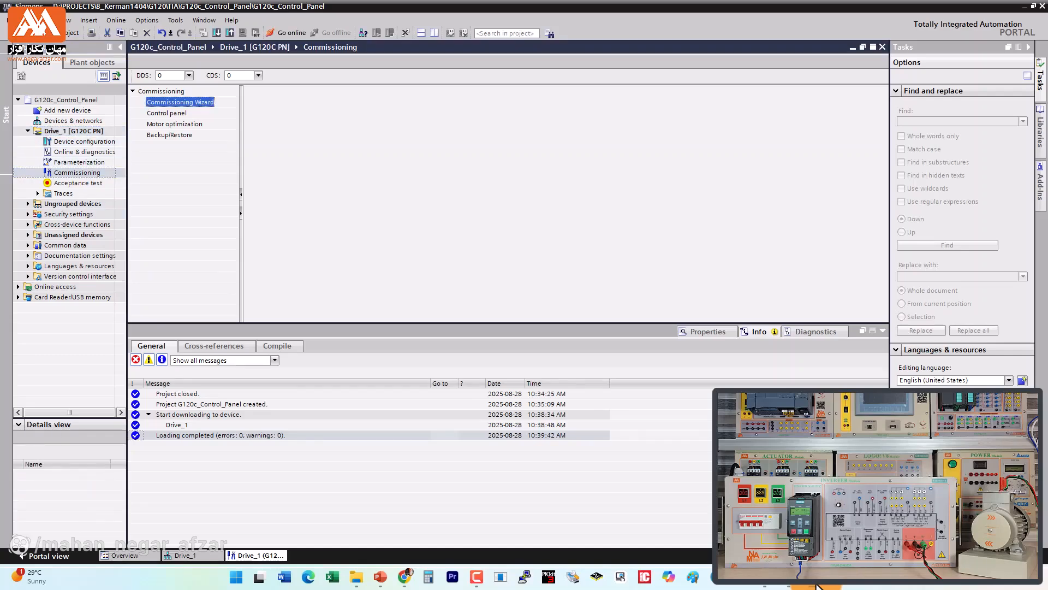
left_click(166, 113)
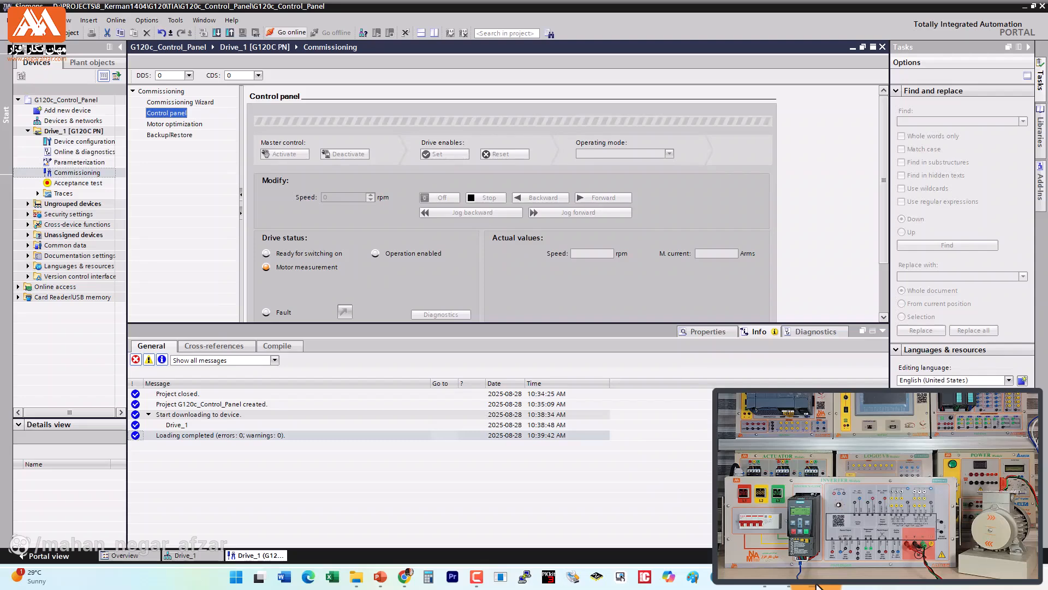
left_click(286, 33)
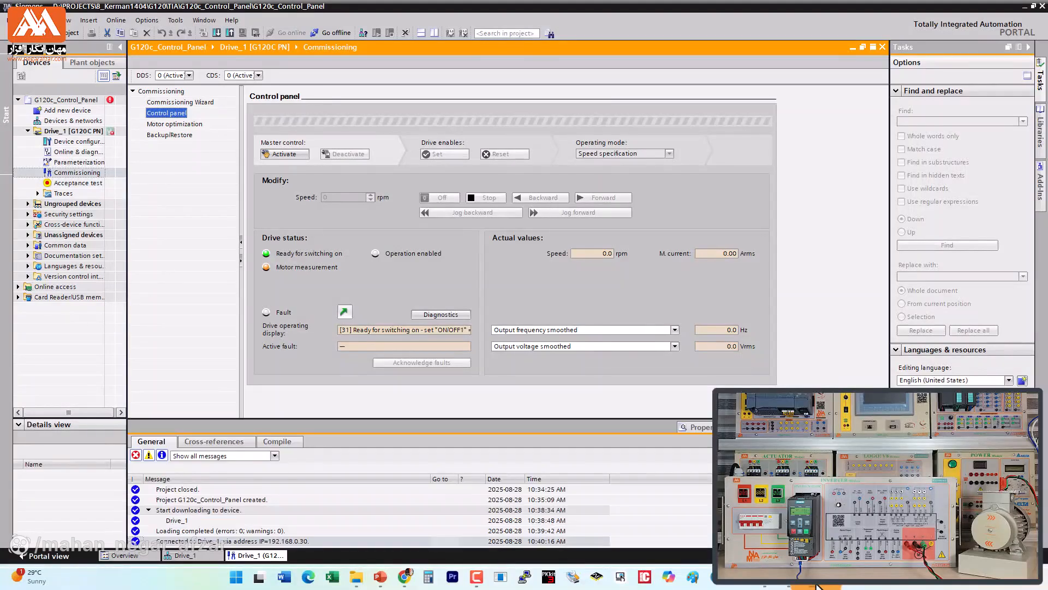
left_click(477, 576)
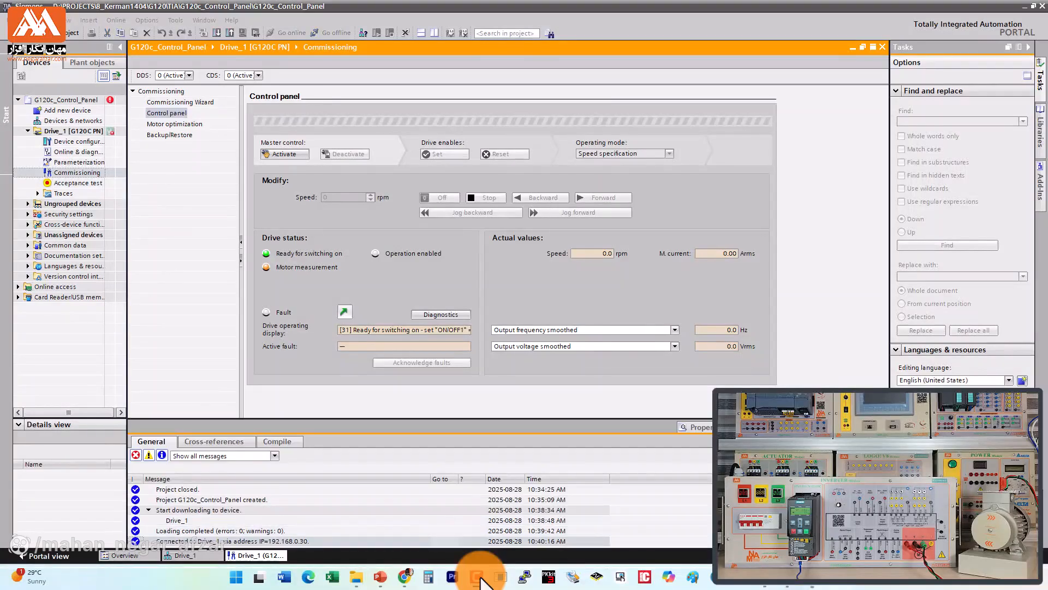
left_click(1030, 496)
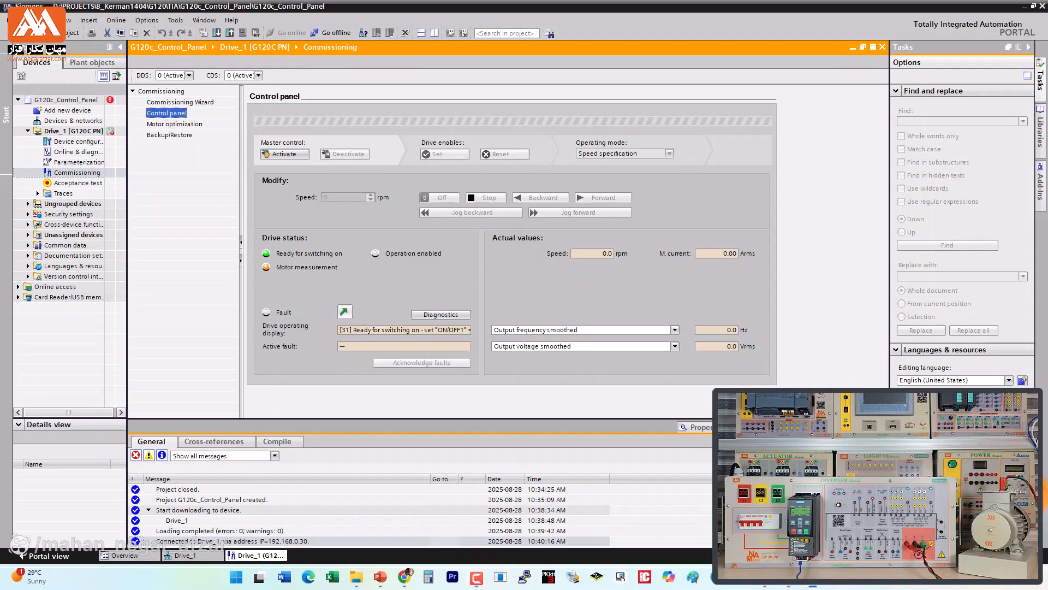
Step: Activate master control with a 2000 ms monitoring time and start the drive forward to perform the motor measurement
left_click(284, 154)
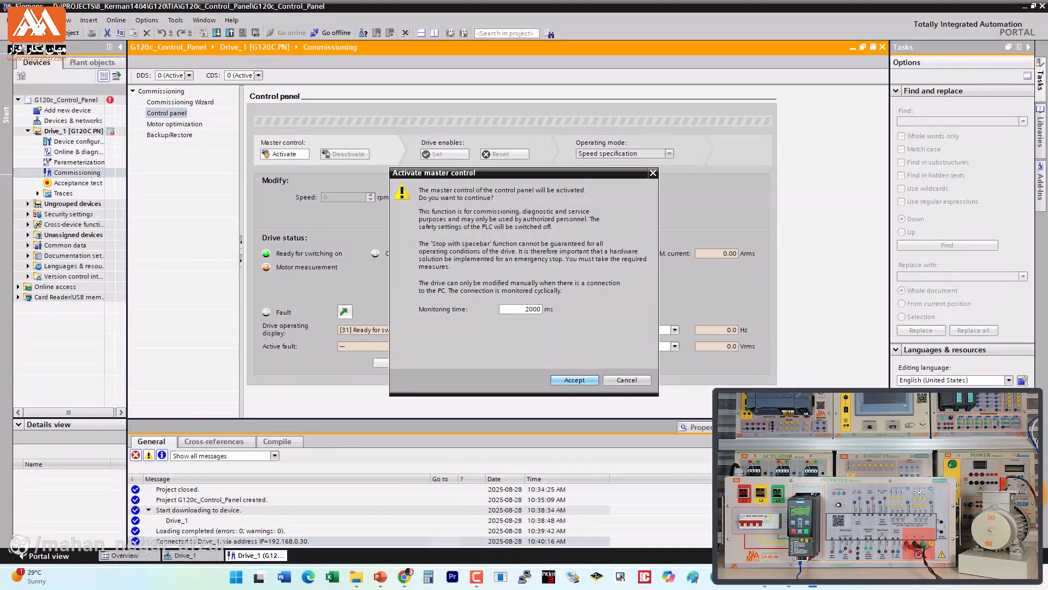
left_click(574, 379)
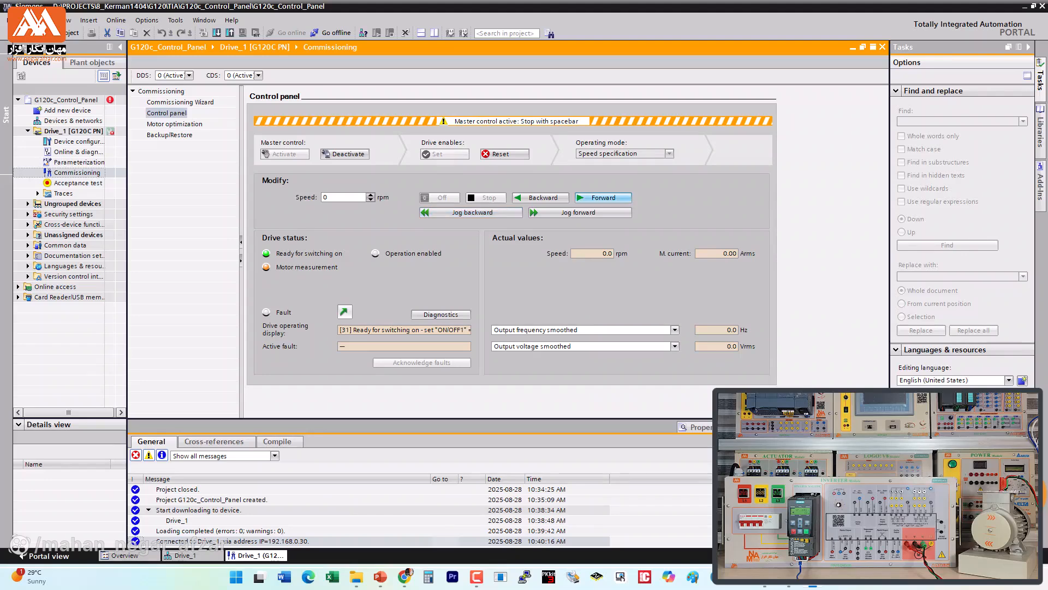
left_click(603, 197)
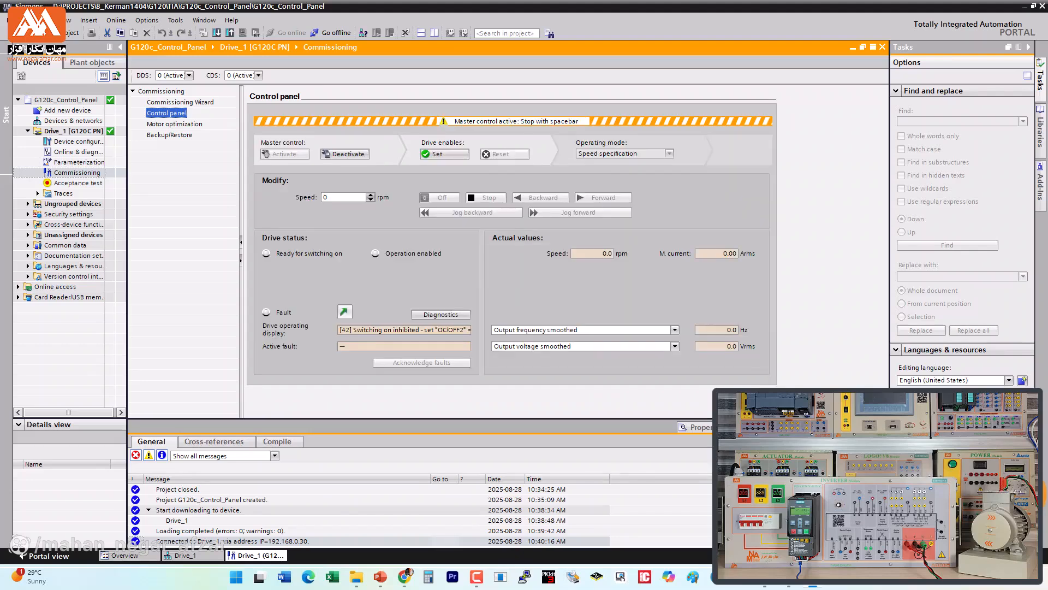
Step: Set the speed to 100 rpm, set the drive enables, run the motor forward, and check its actual speed and current
double_click(342, 198)
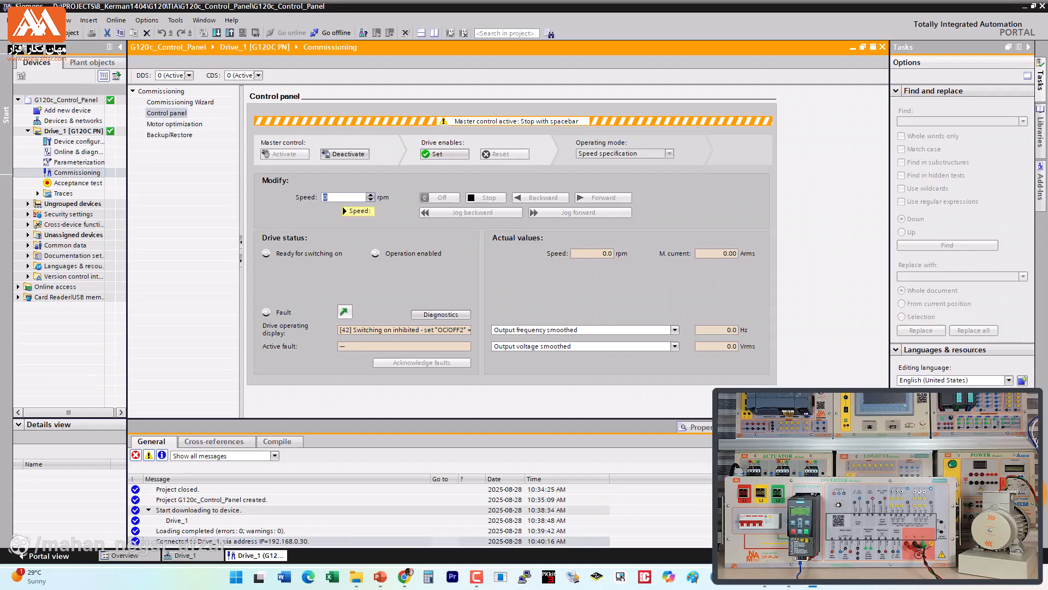
type("100")
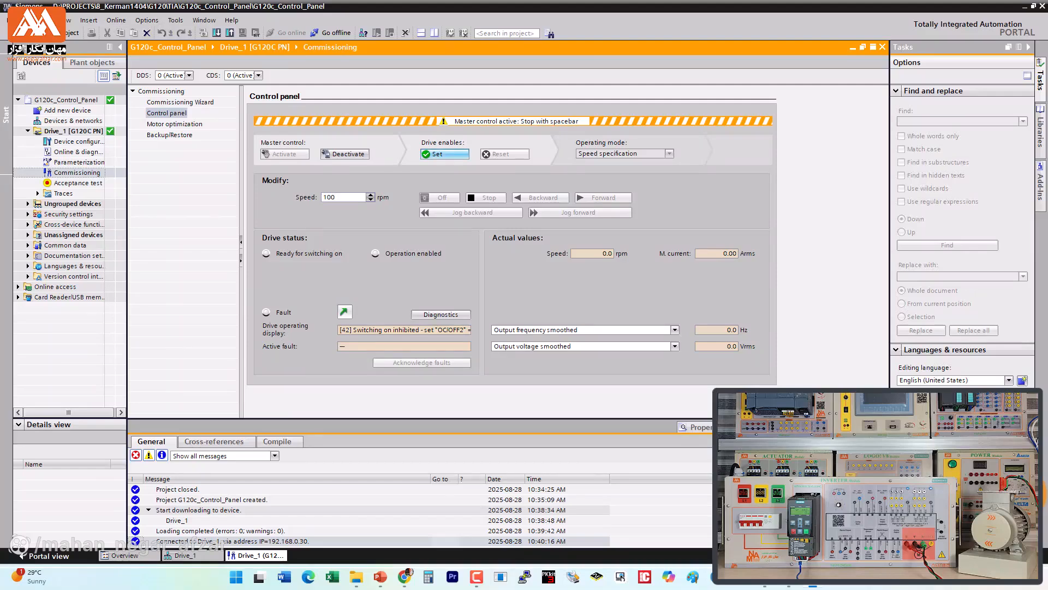
left_click(444, 154)
left_click(603, 198)
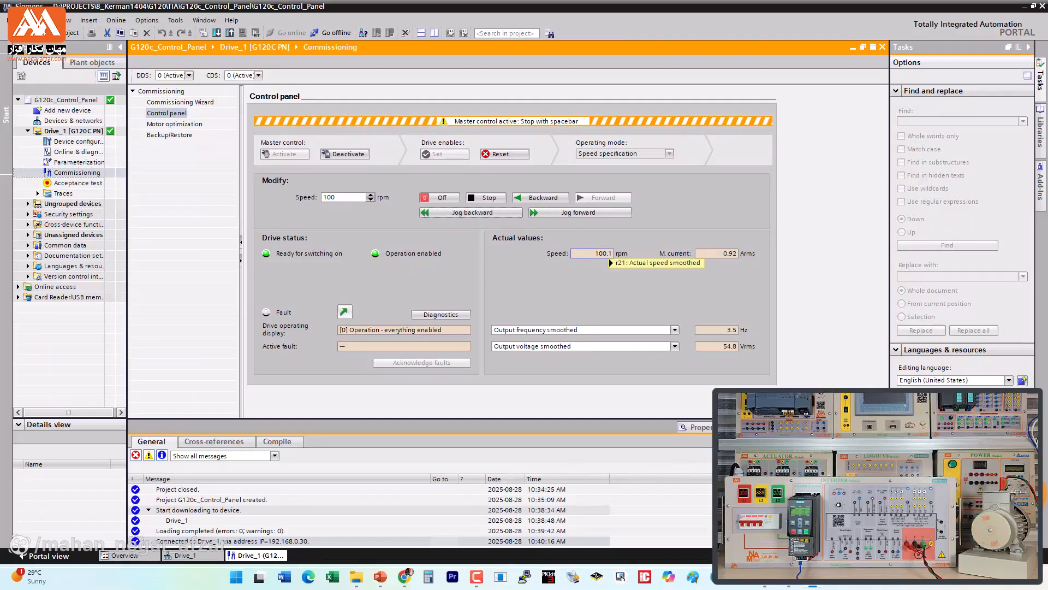
mouse_move(608, 257)
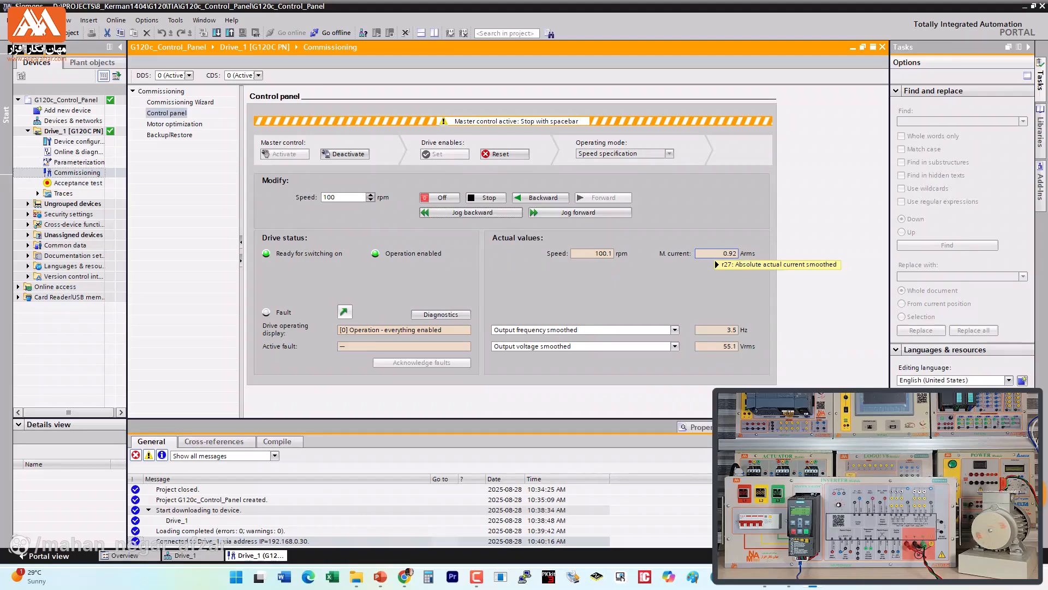
mouse_move(716, 253)
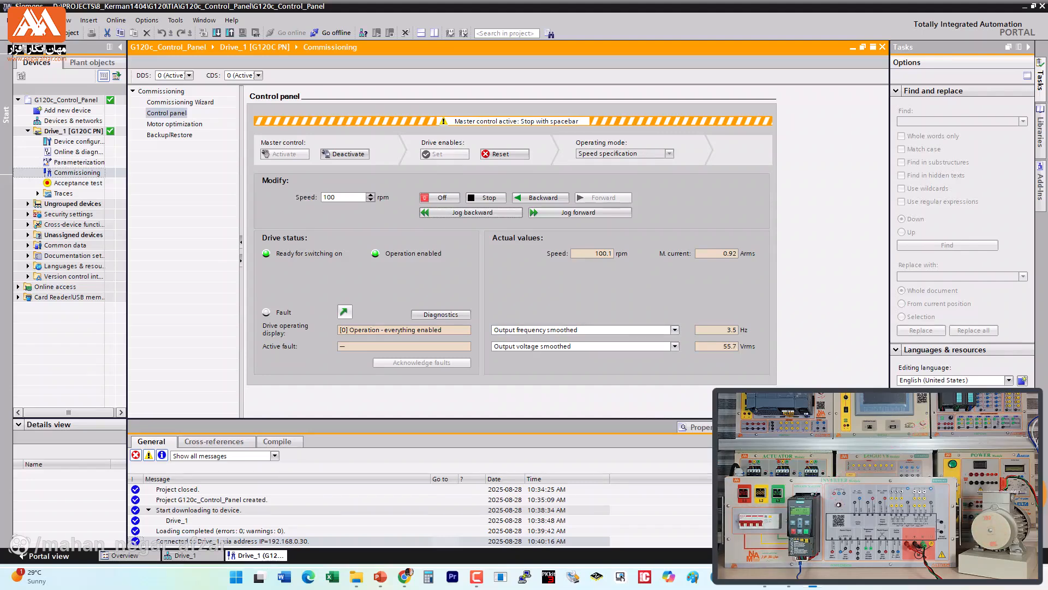
Step: Set the speed to 200 rpm, stop the motor, and run it forward again at the new speed
double_click(330, 197)
type("200")
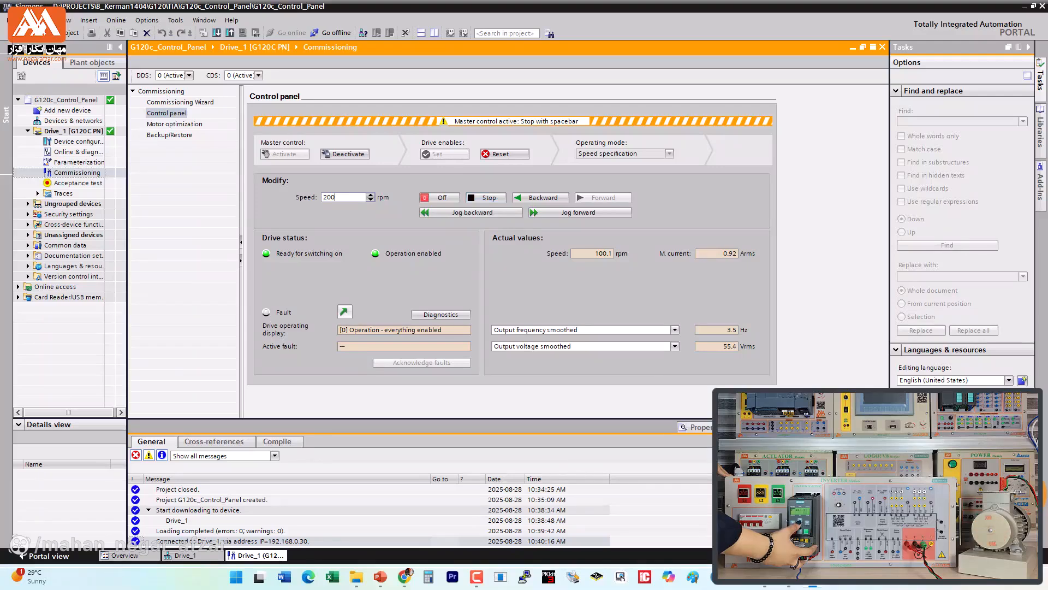
left_click(486, 198)
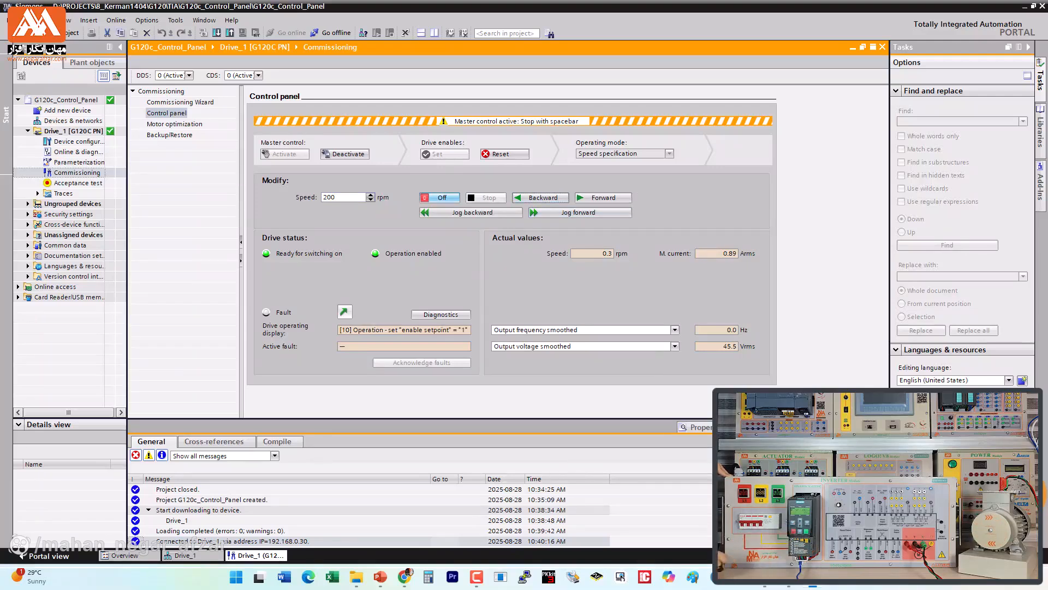
left_click(602, 198)
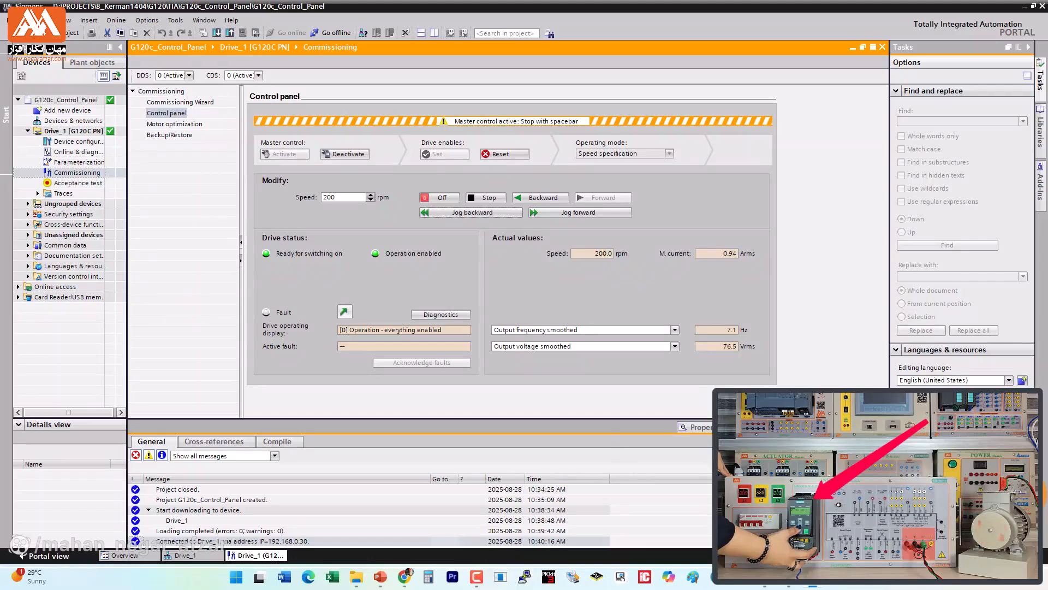
Step: Set the running motor's speed to 500 rpm and select Output frequency smoothed as the first additional actual value
left_click_drag(337, 197, 318, 197)
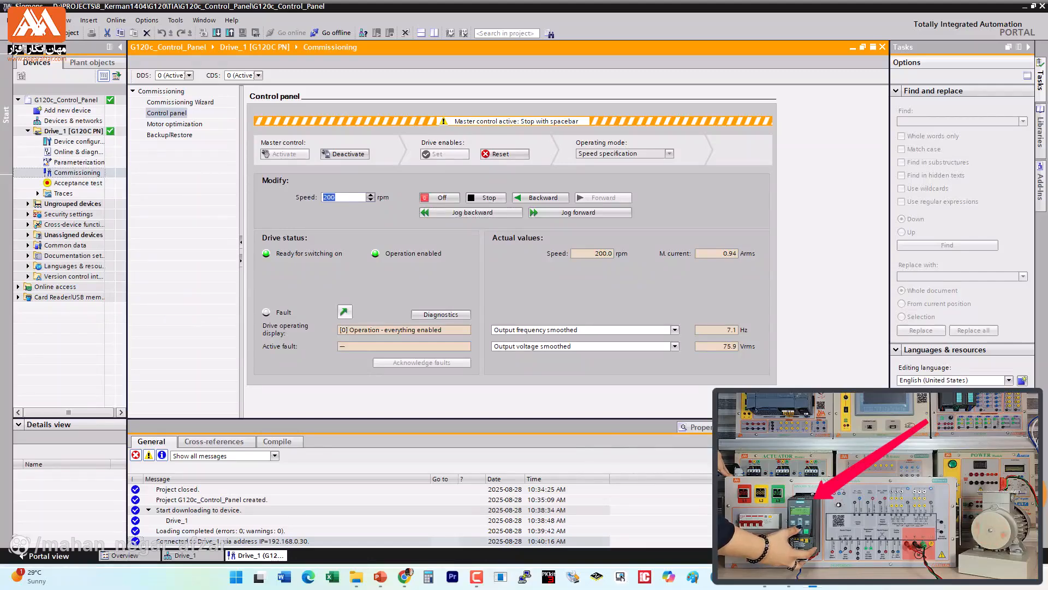
type("500")
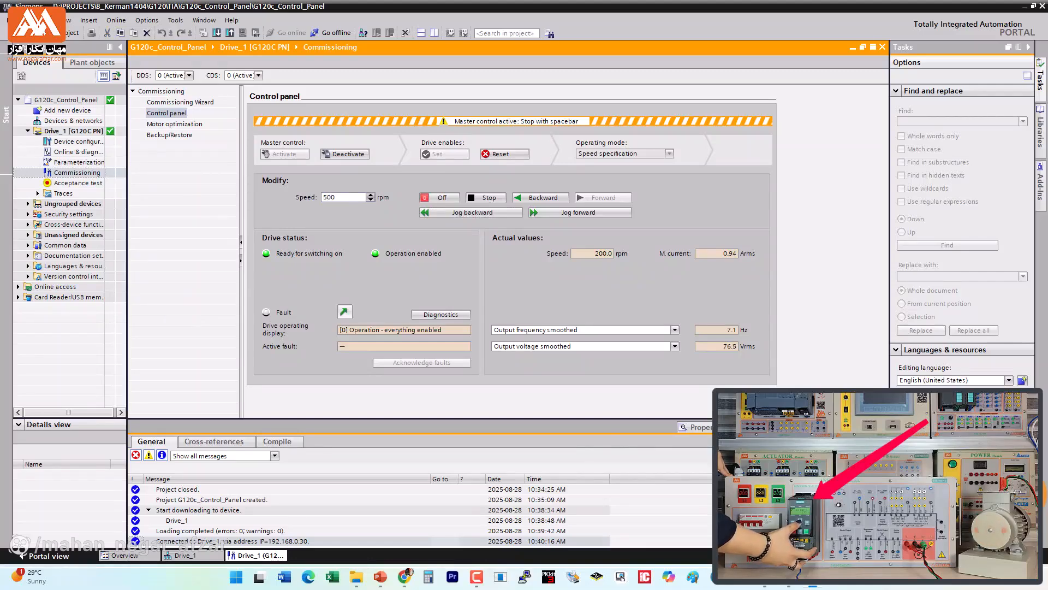
left_click(674, 330)
left_click(628, 339)
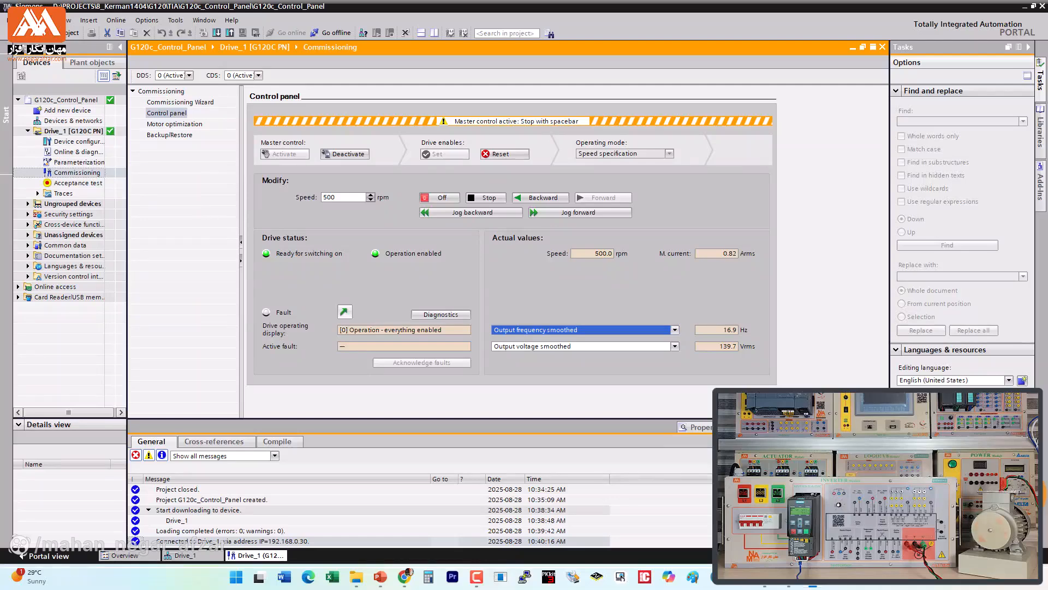
Step: Set the speed to 1000 rpm, run the motor backward at that speed, and switch it off
double_click(329, 197)
type("1000")
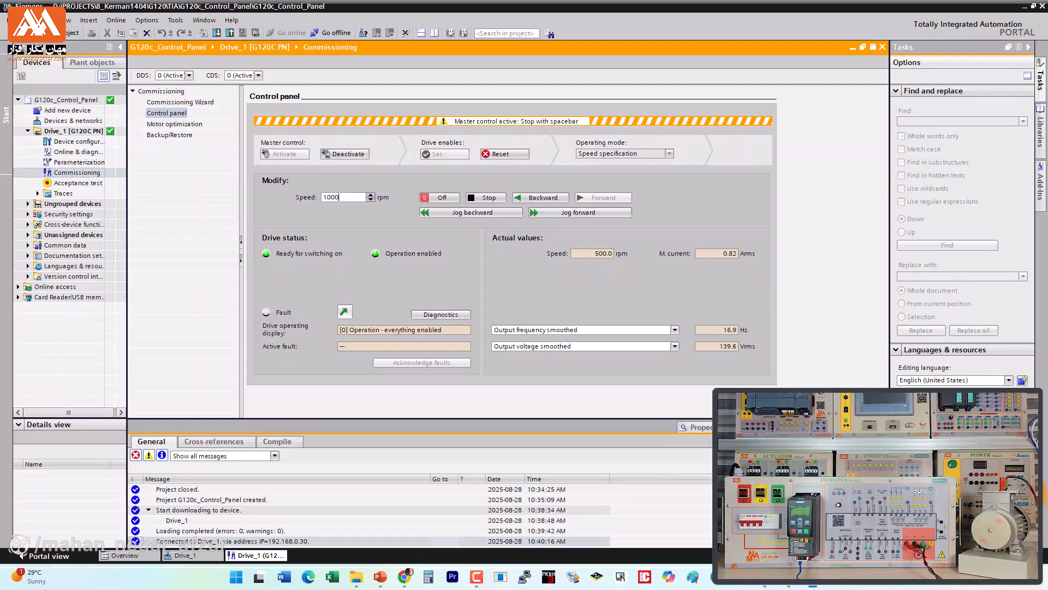
key("Tab")
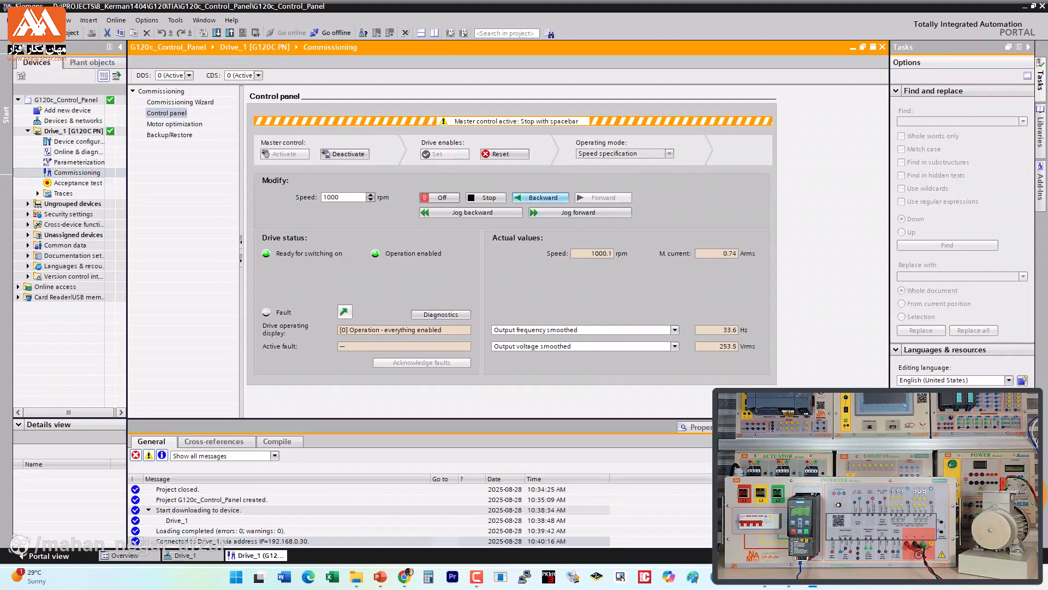
left_click(603, 198)
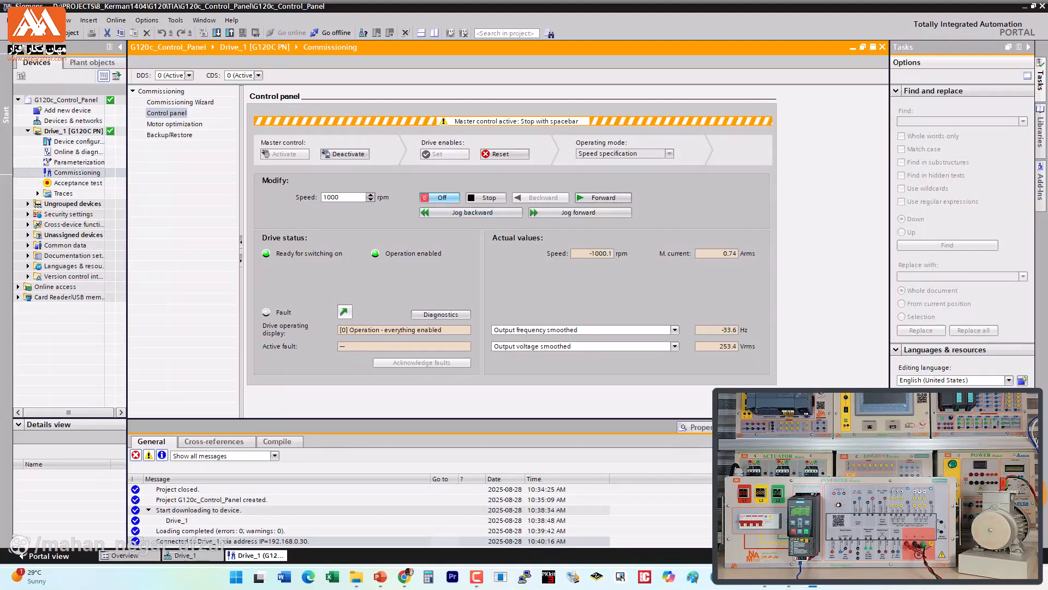
left_click(440, 198)
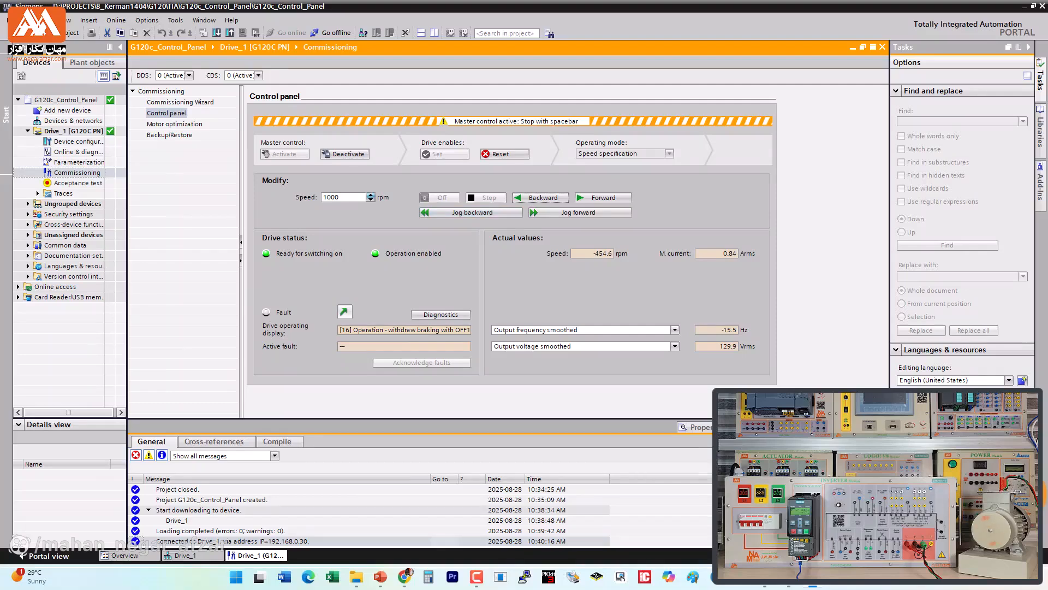
Step: Set the speed to 500 rpm and jog the motor forward and backward
double_click(330, 198)
type("500")
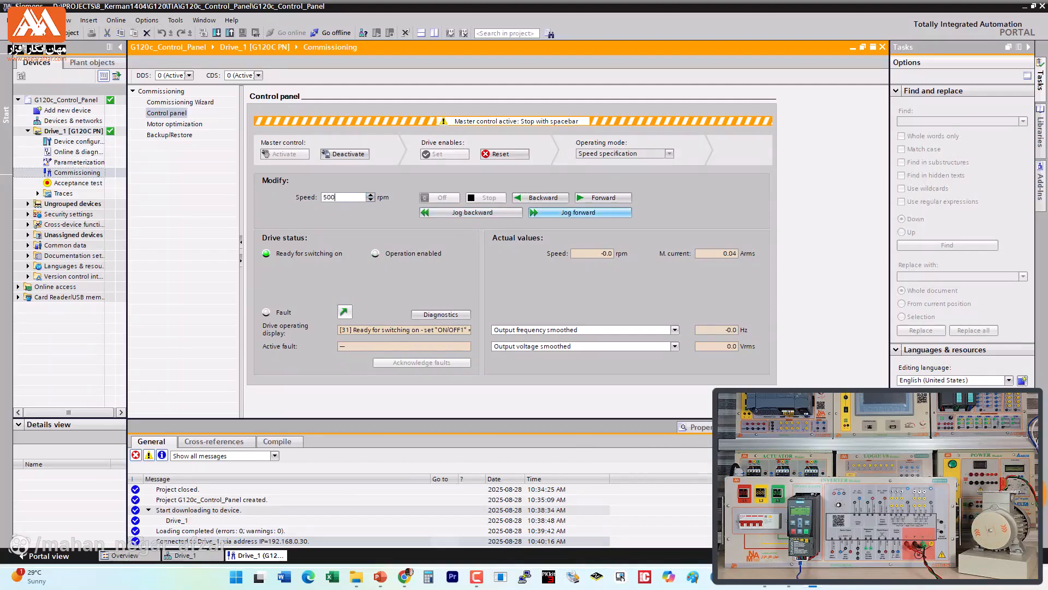
left_click(579, 212)
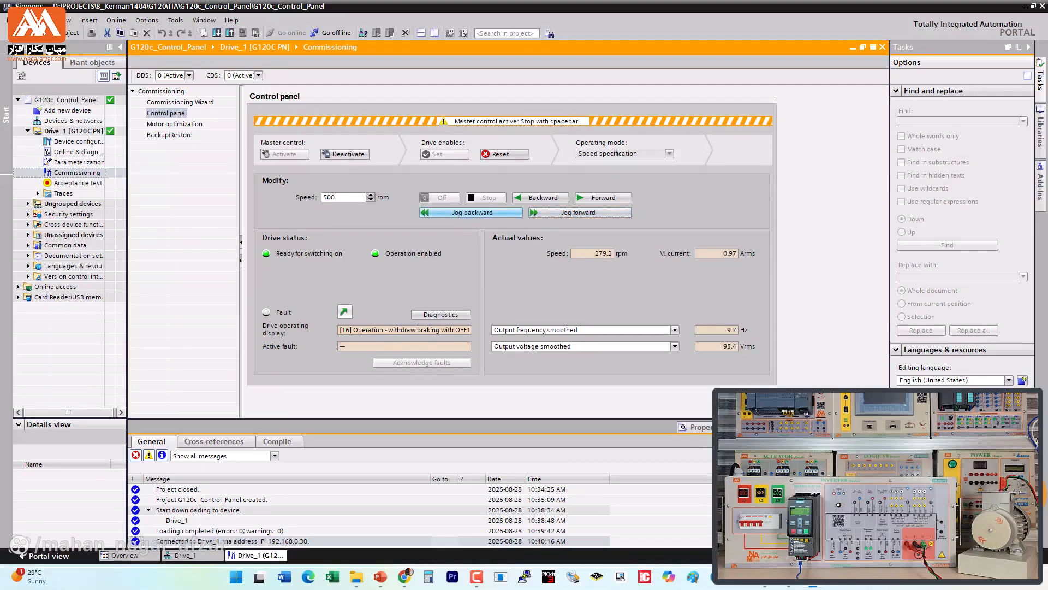
left_click(471, 212)
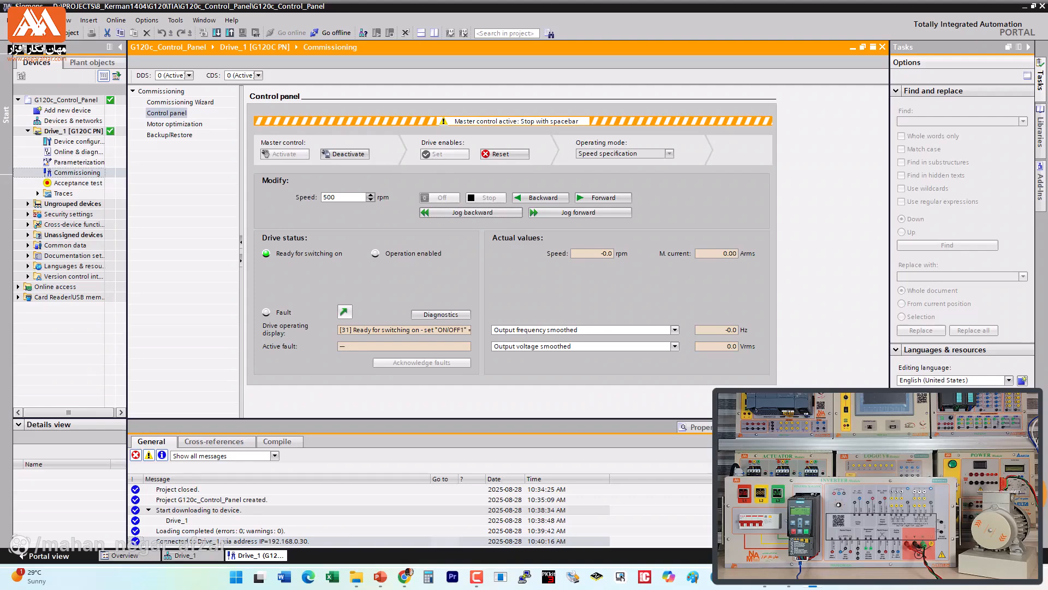
Step: Open the drive's motor optimization view, acknowledge the stationary measurement notes, and examine the motor identification parameters
left_click(174, 124)
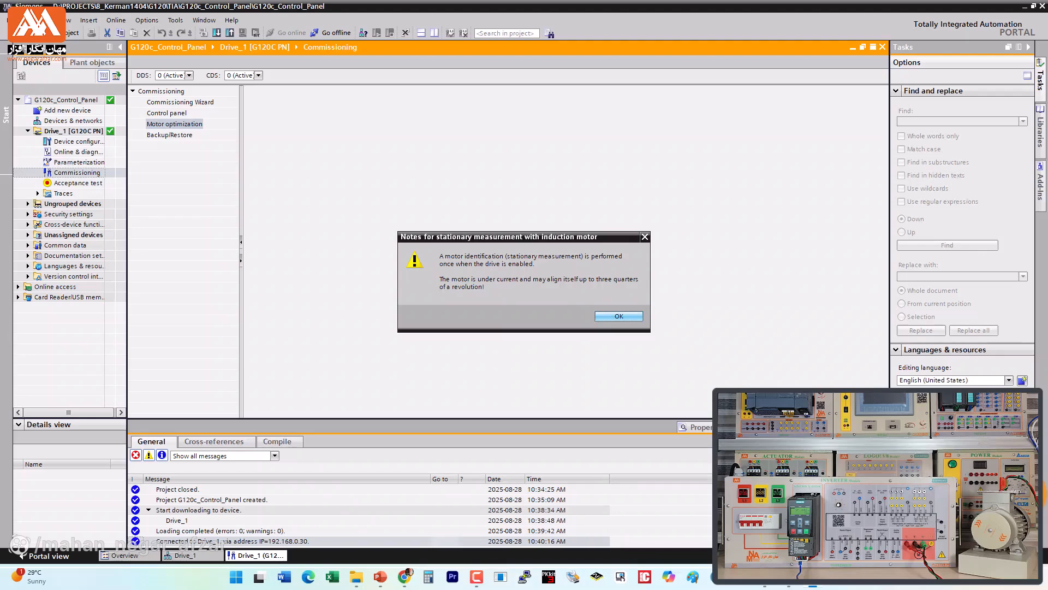
key("Return")
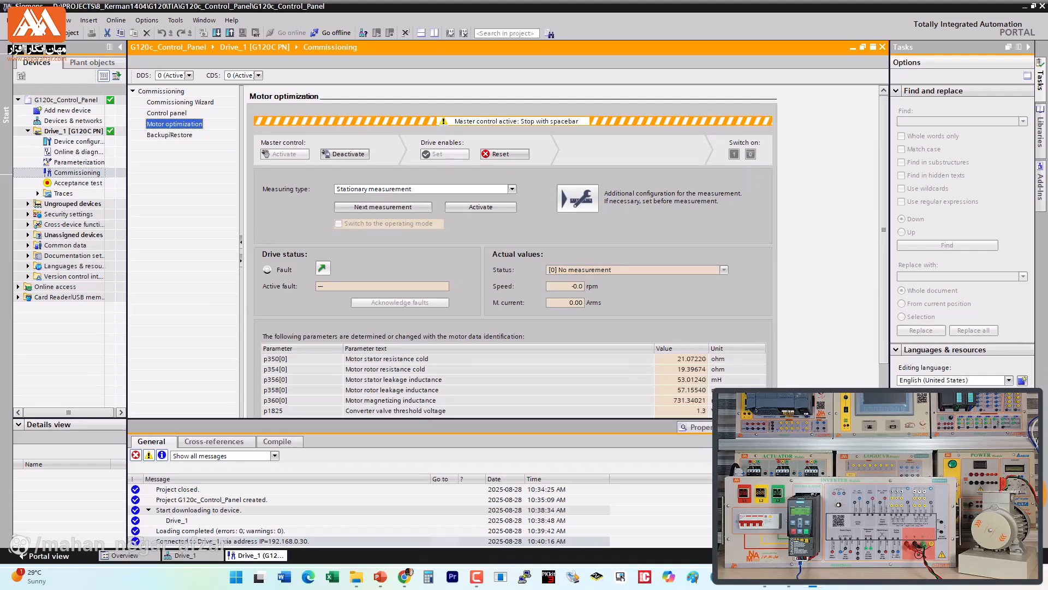
scroll(568, 251, "down", 3)
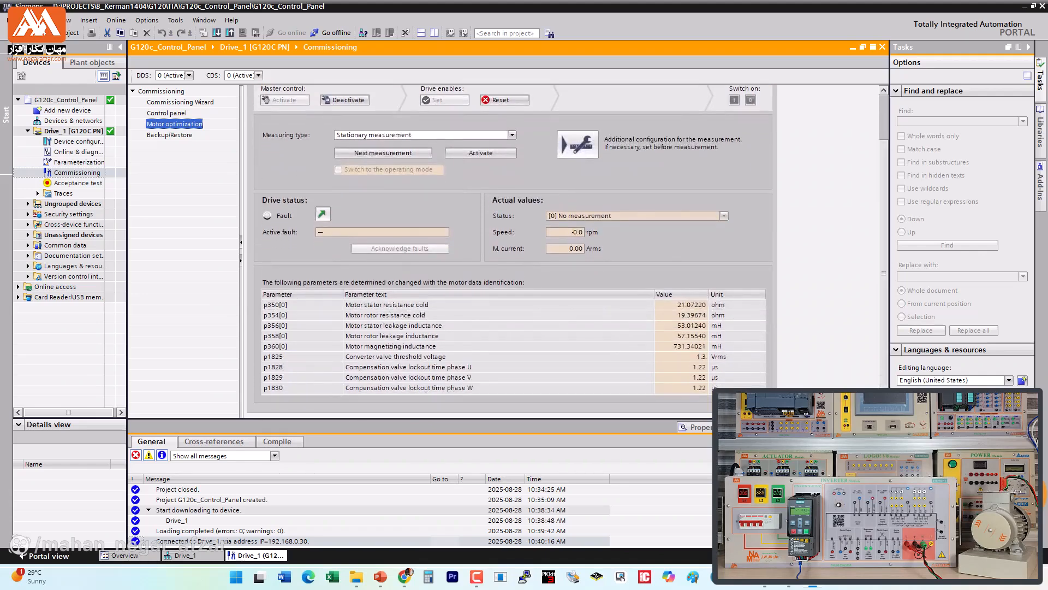